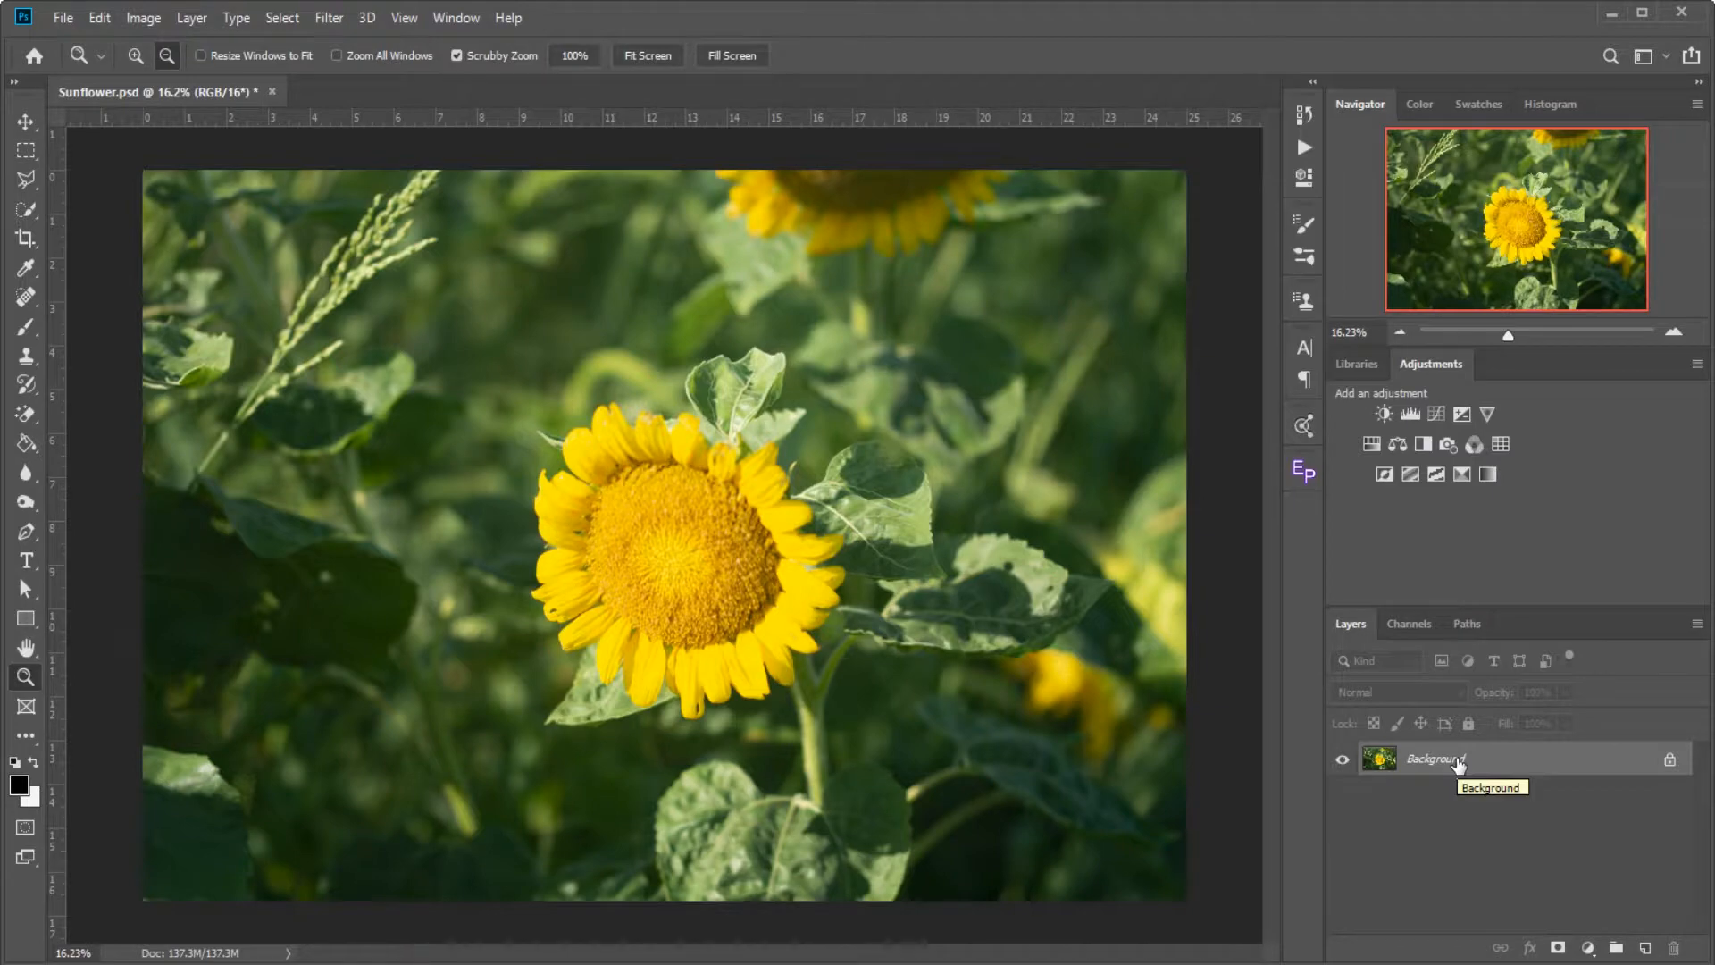
Duplicate the Background layer, name the copy Sunflower, and hide the original Background layer.
right_click(1485, 766)
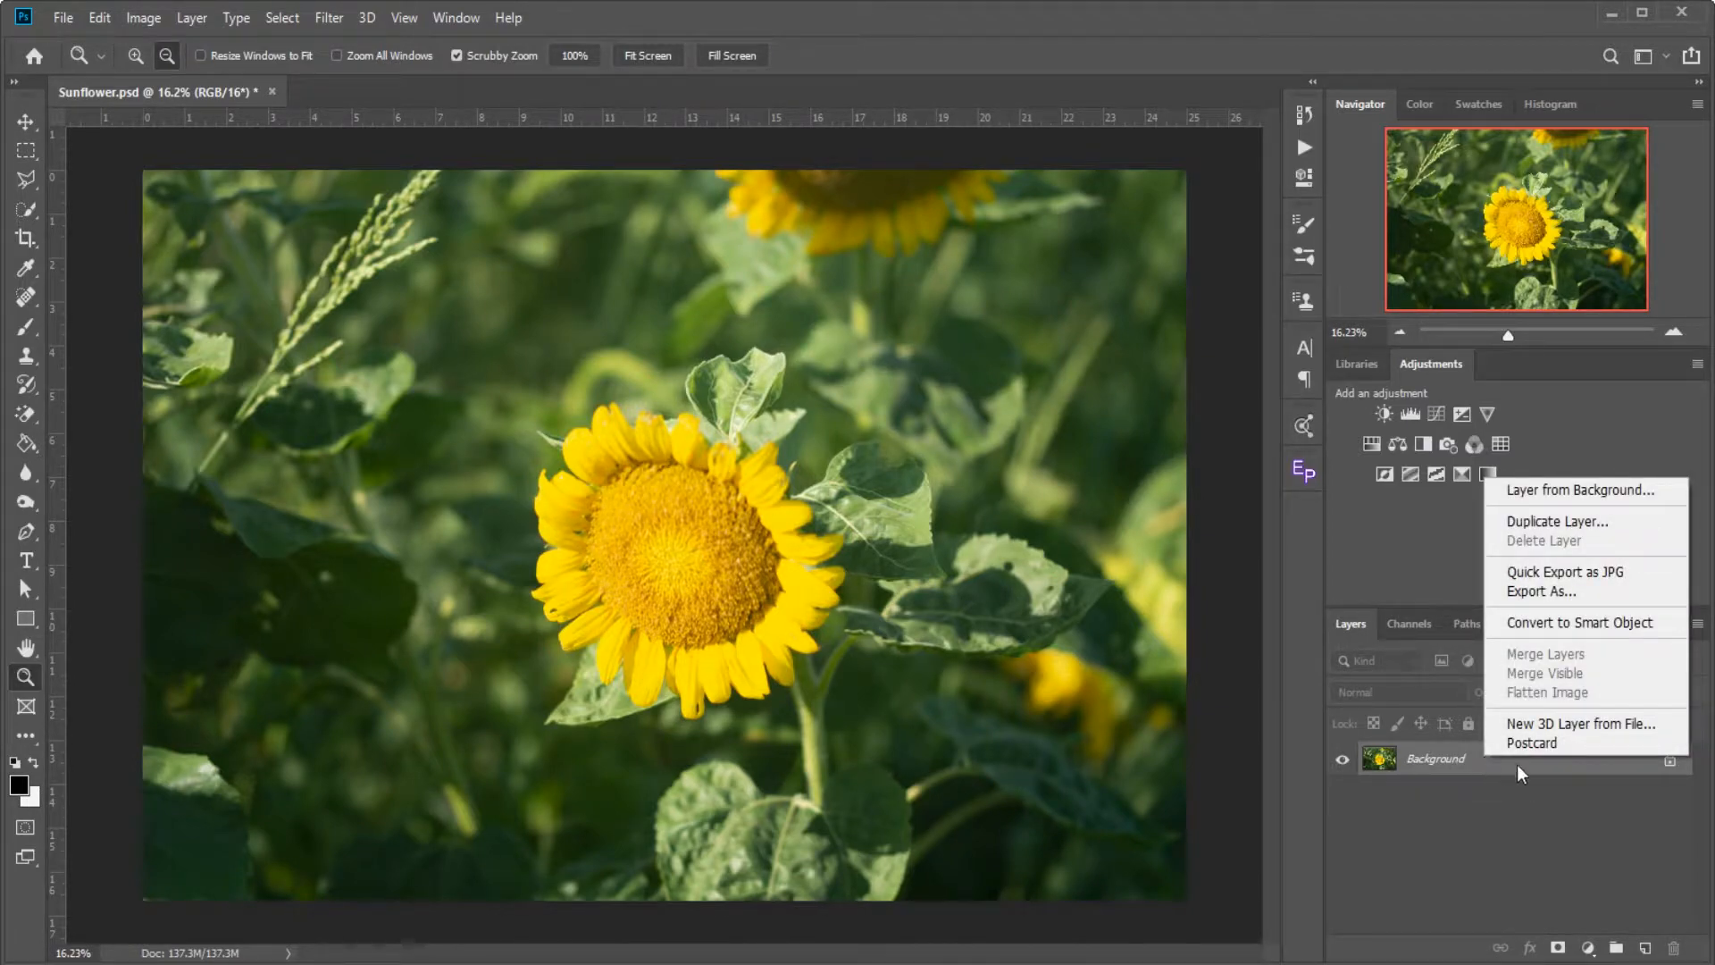
left_click(1589, 518)
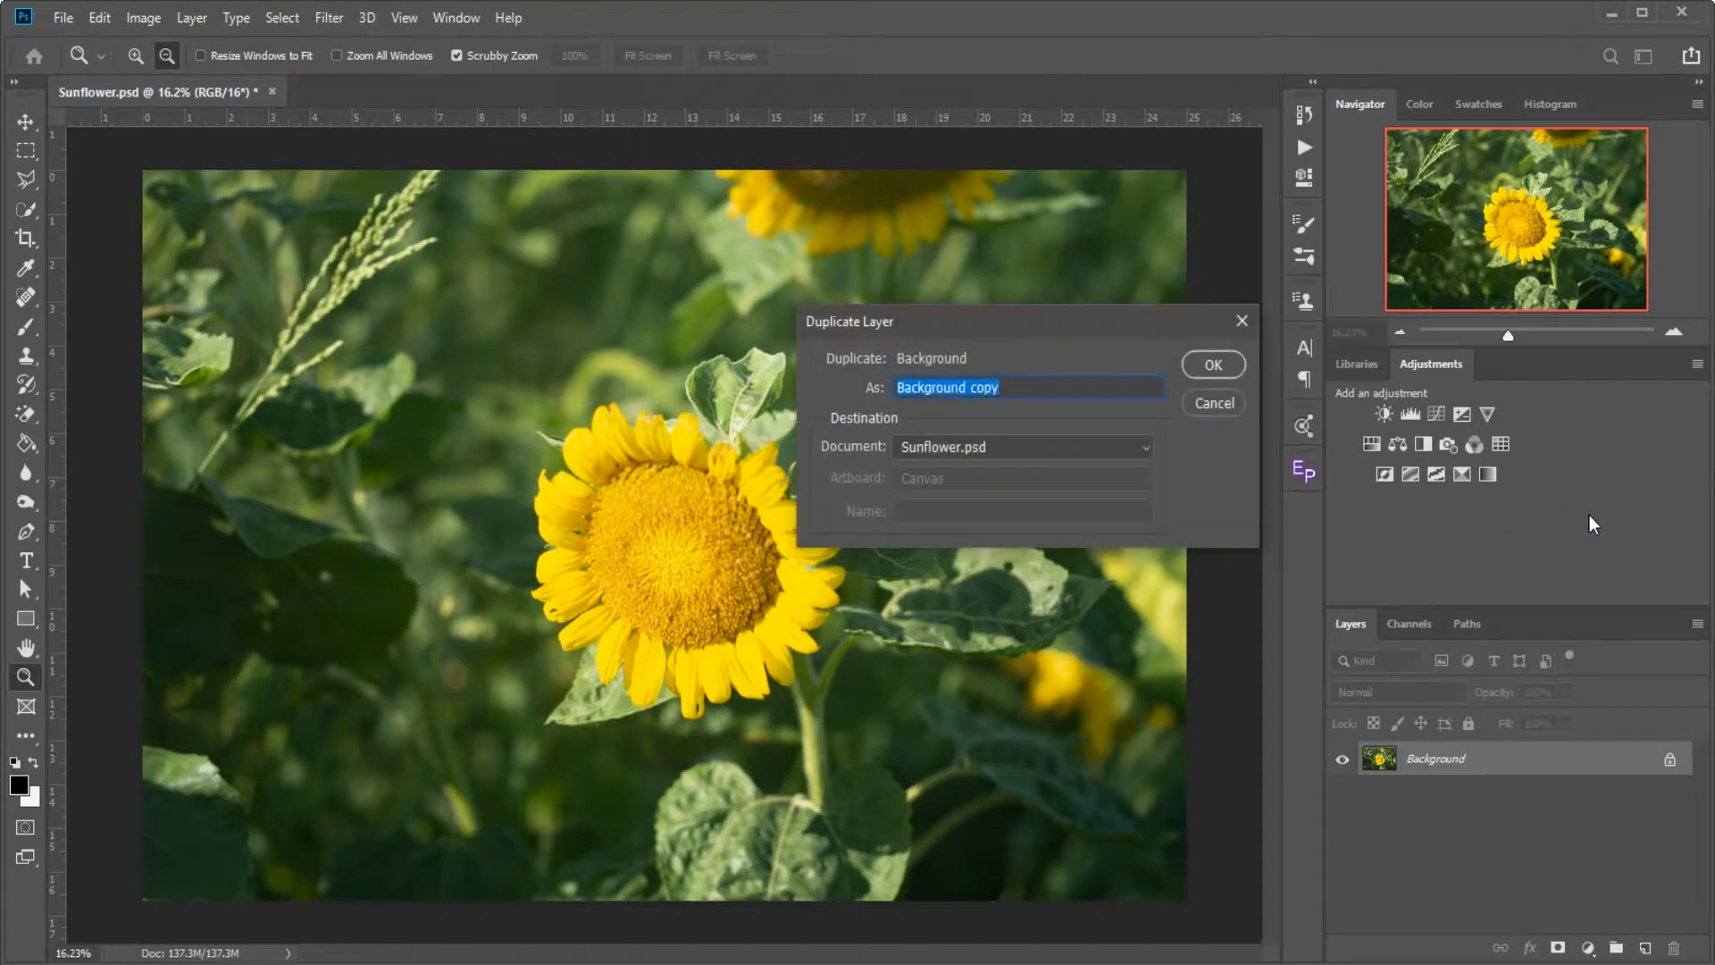
left_click(1213, 365)
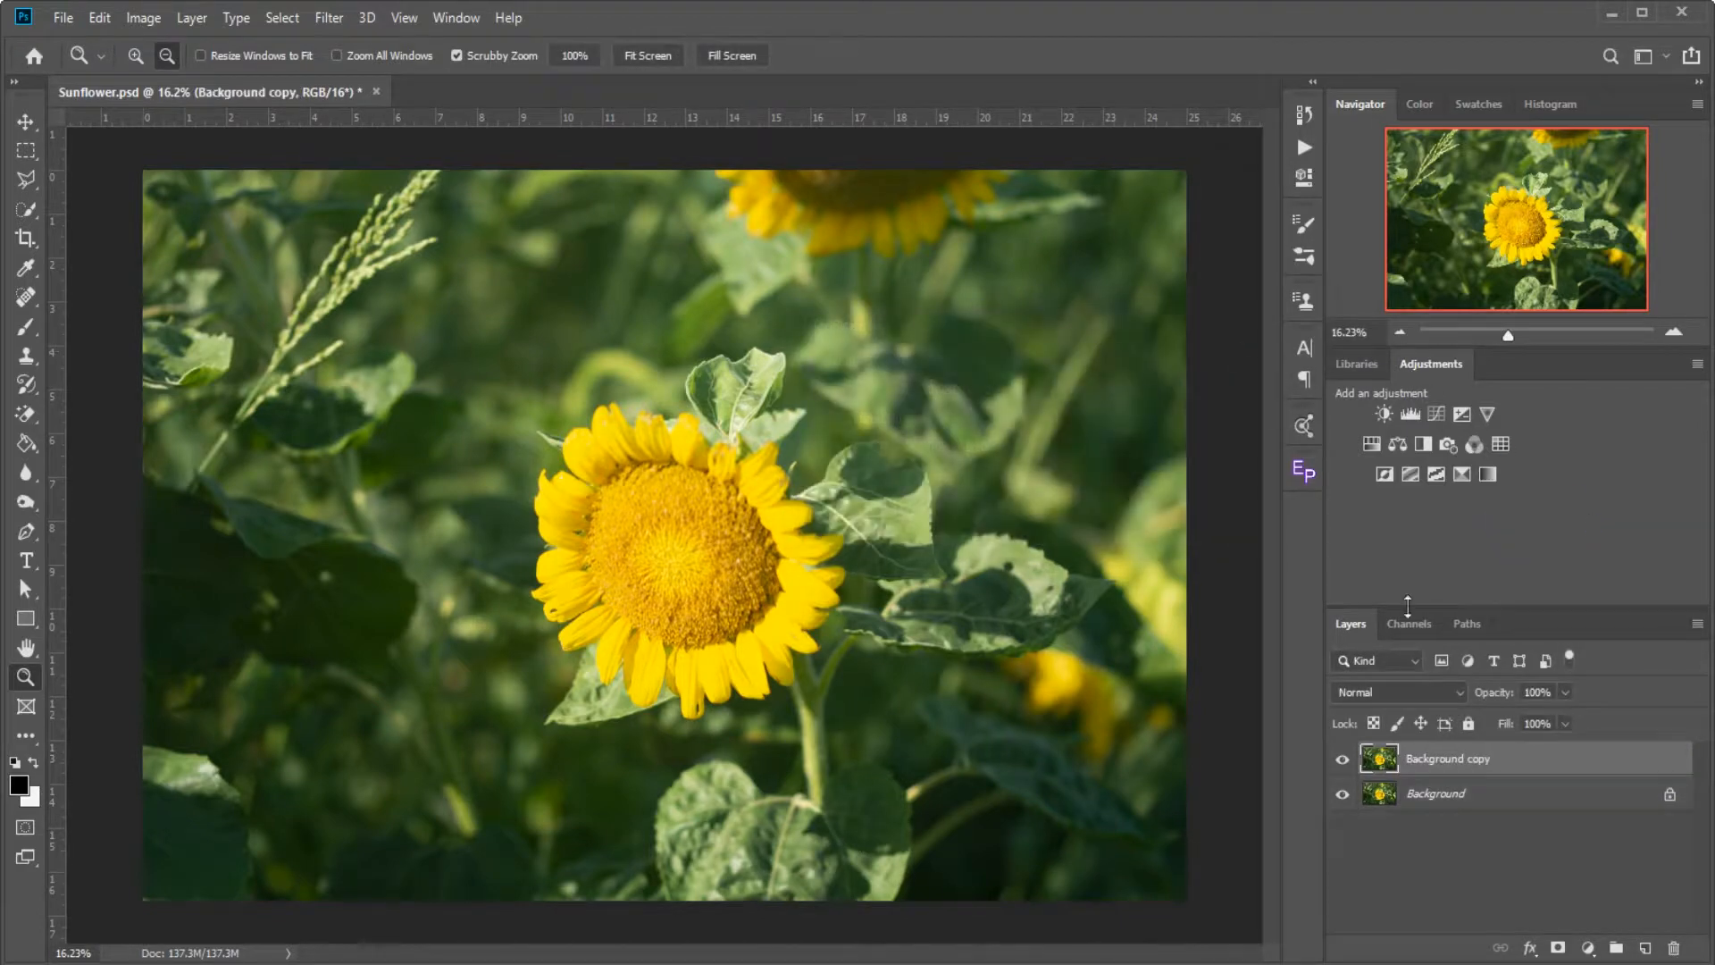
double_click(1436, 758)
type("Sunflower")
key("Return")
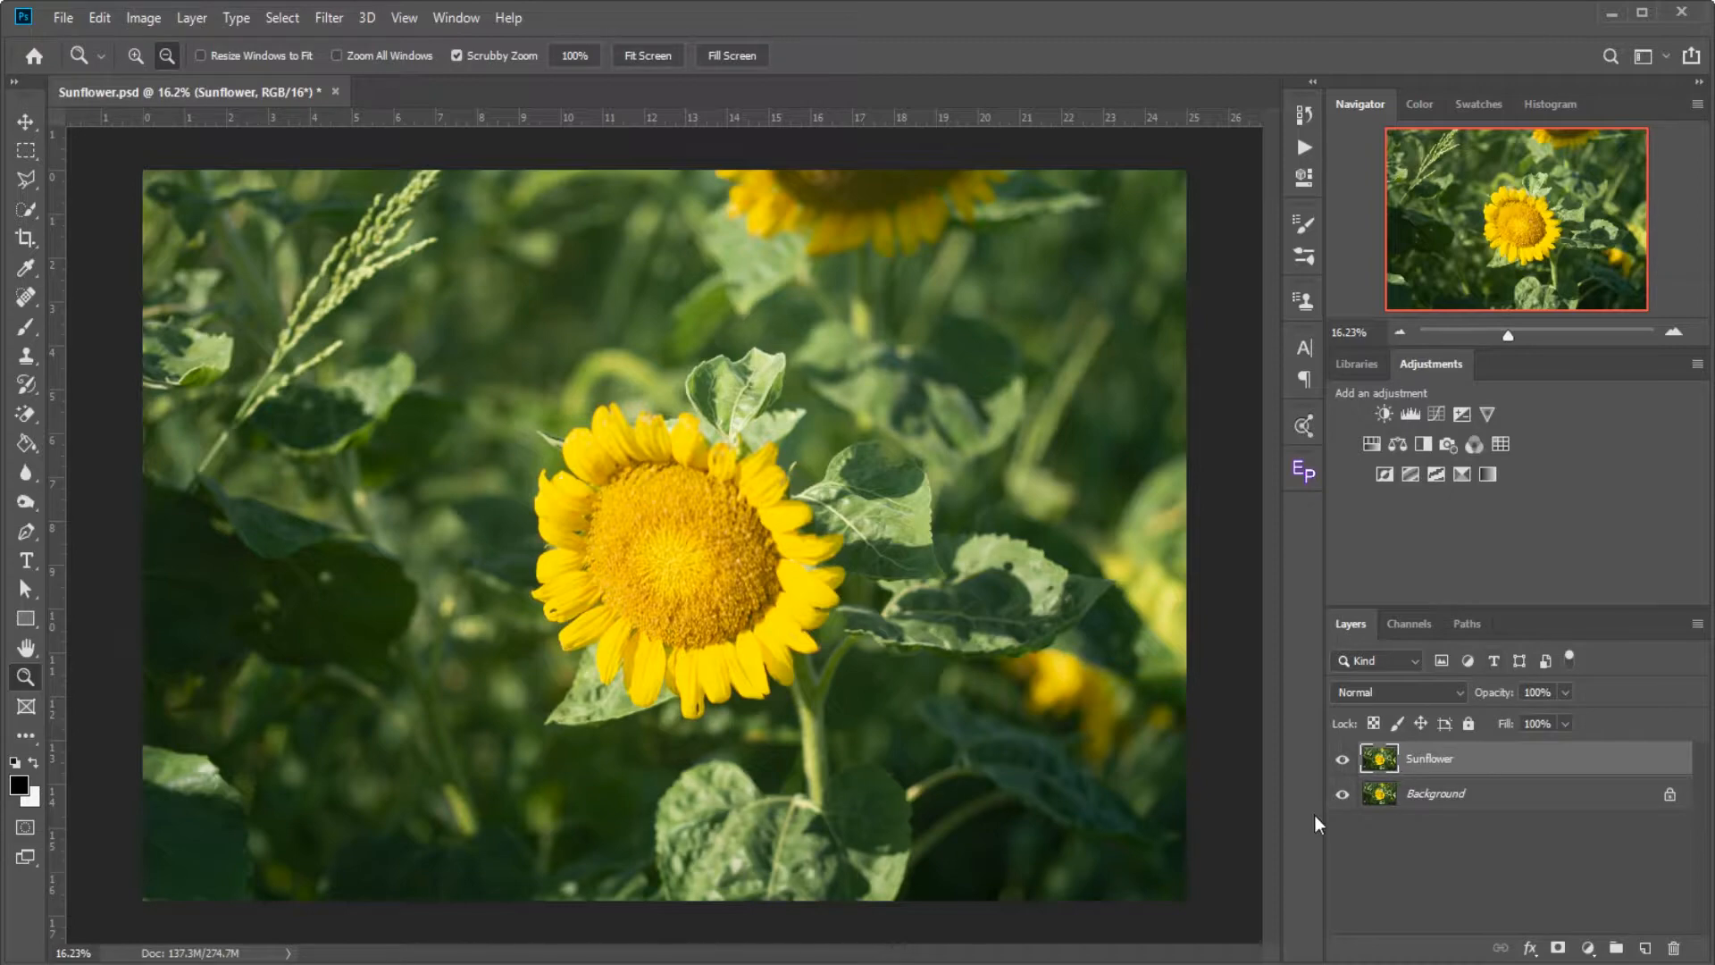
left_click(1341, 795)
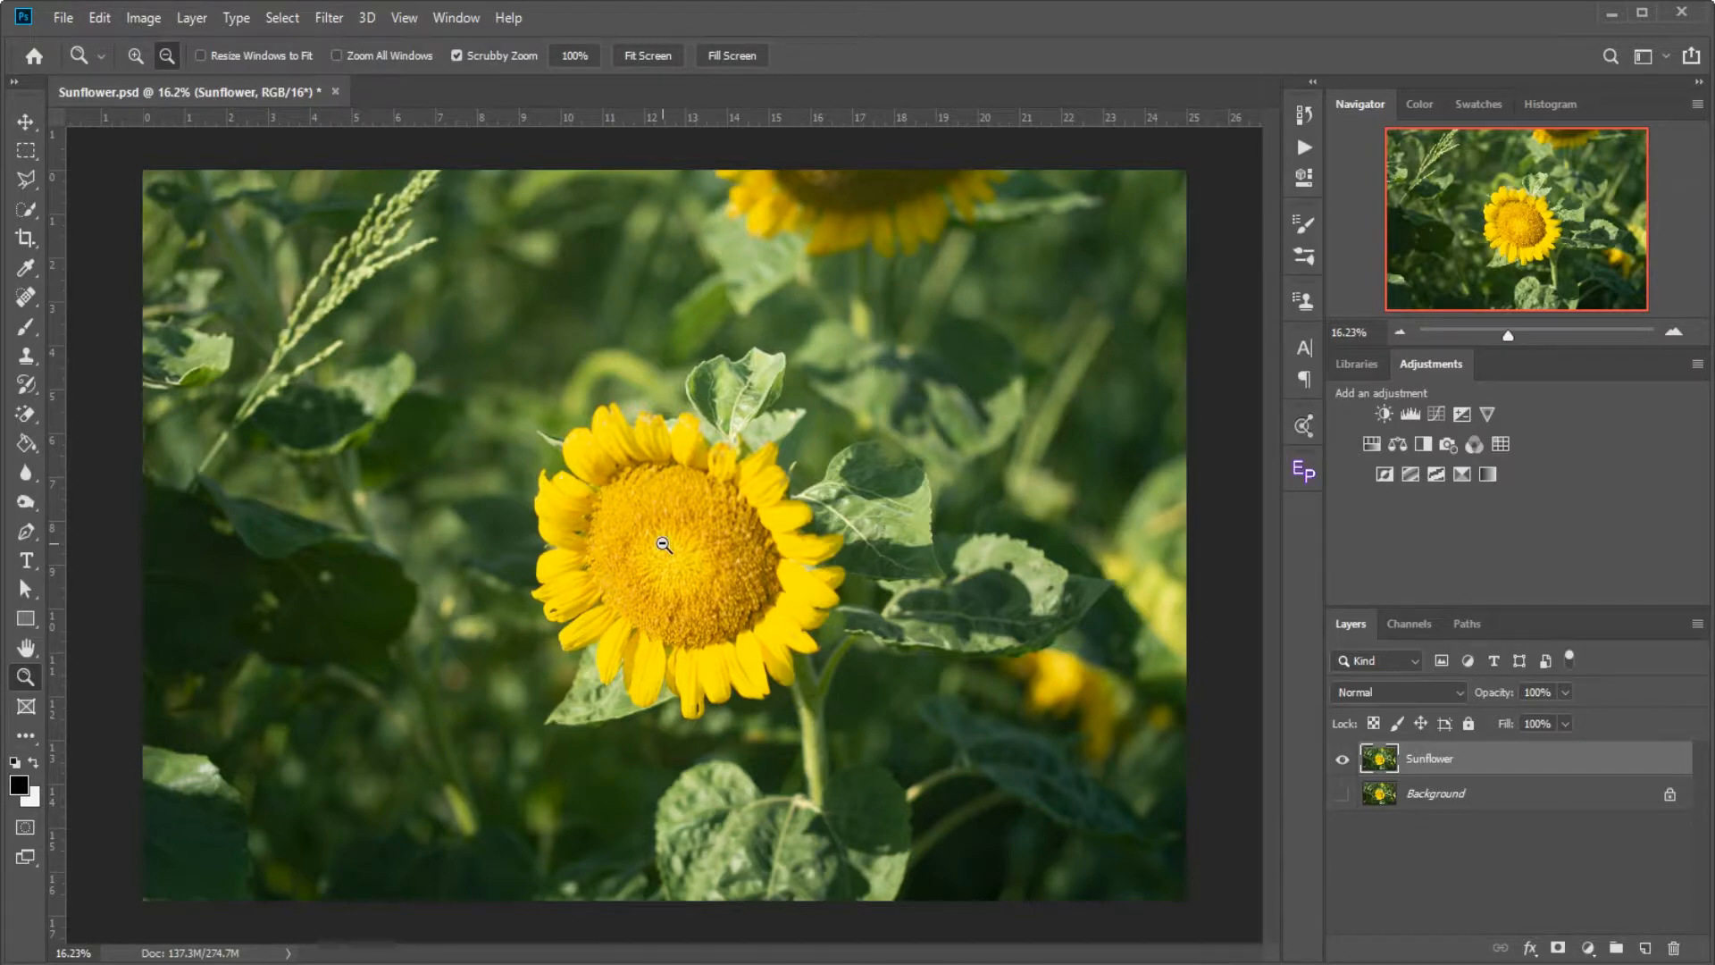
Select the whole central sunflower head, petals included, with the Quick Selection tool in add-to-selection mode.
left_click(24, 209)
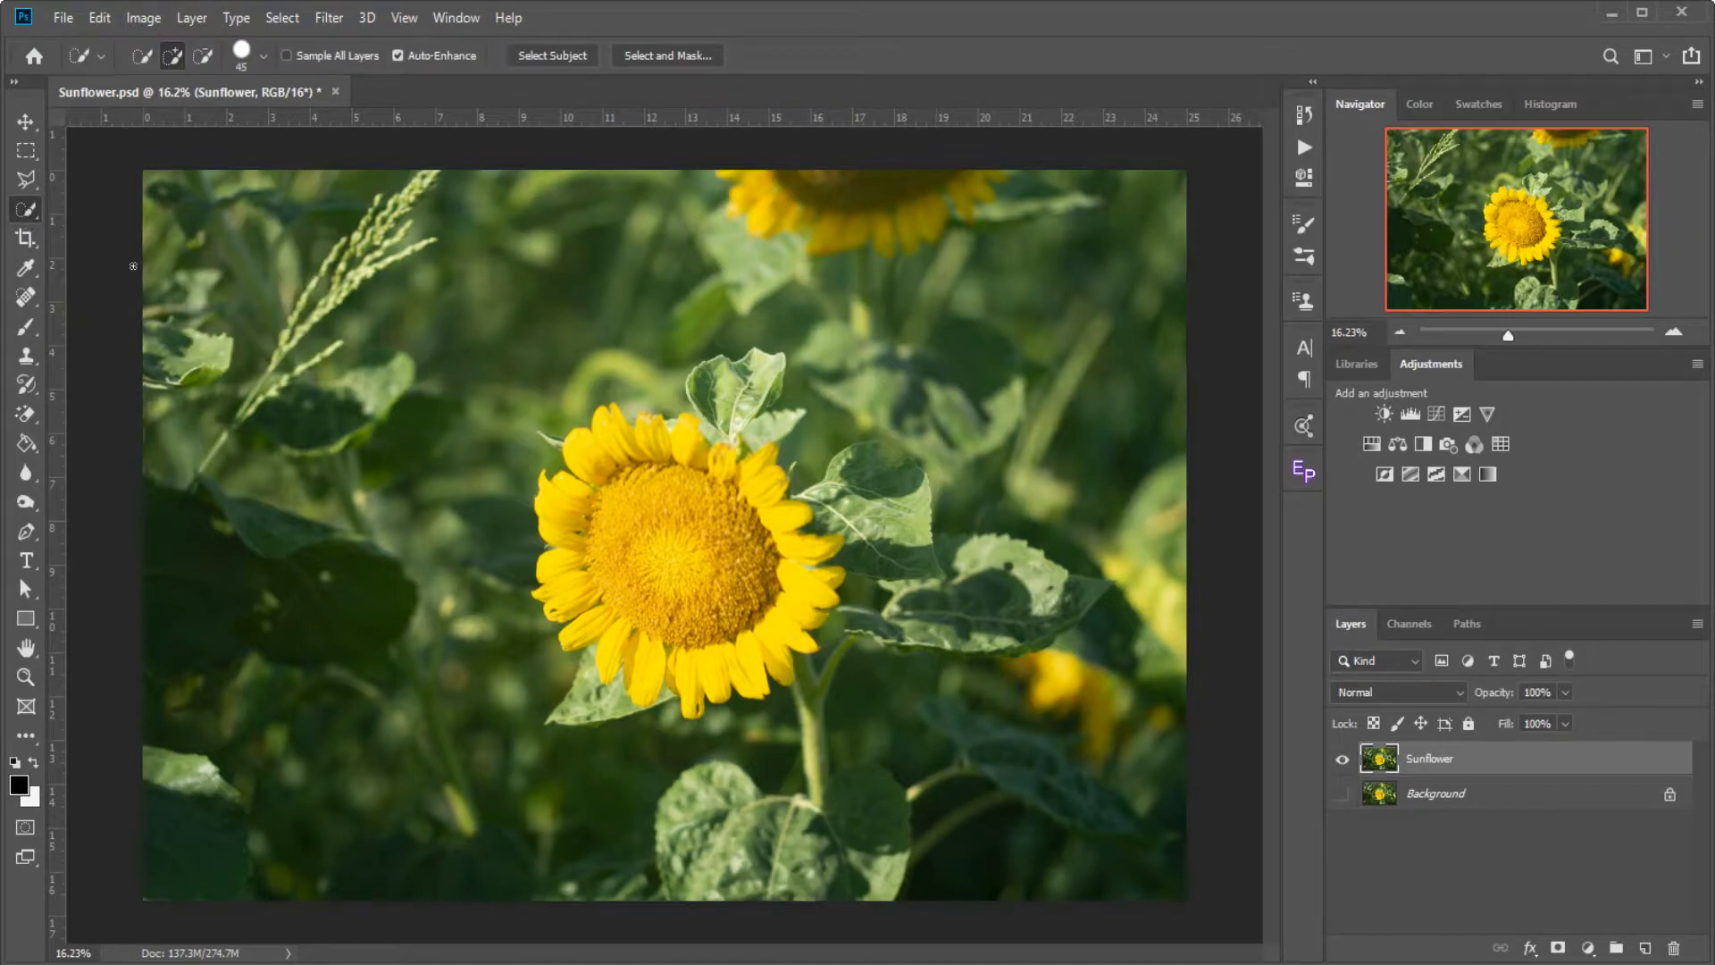
left_click(173, 57)
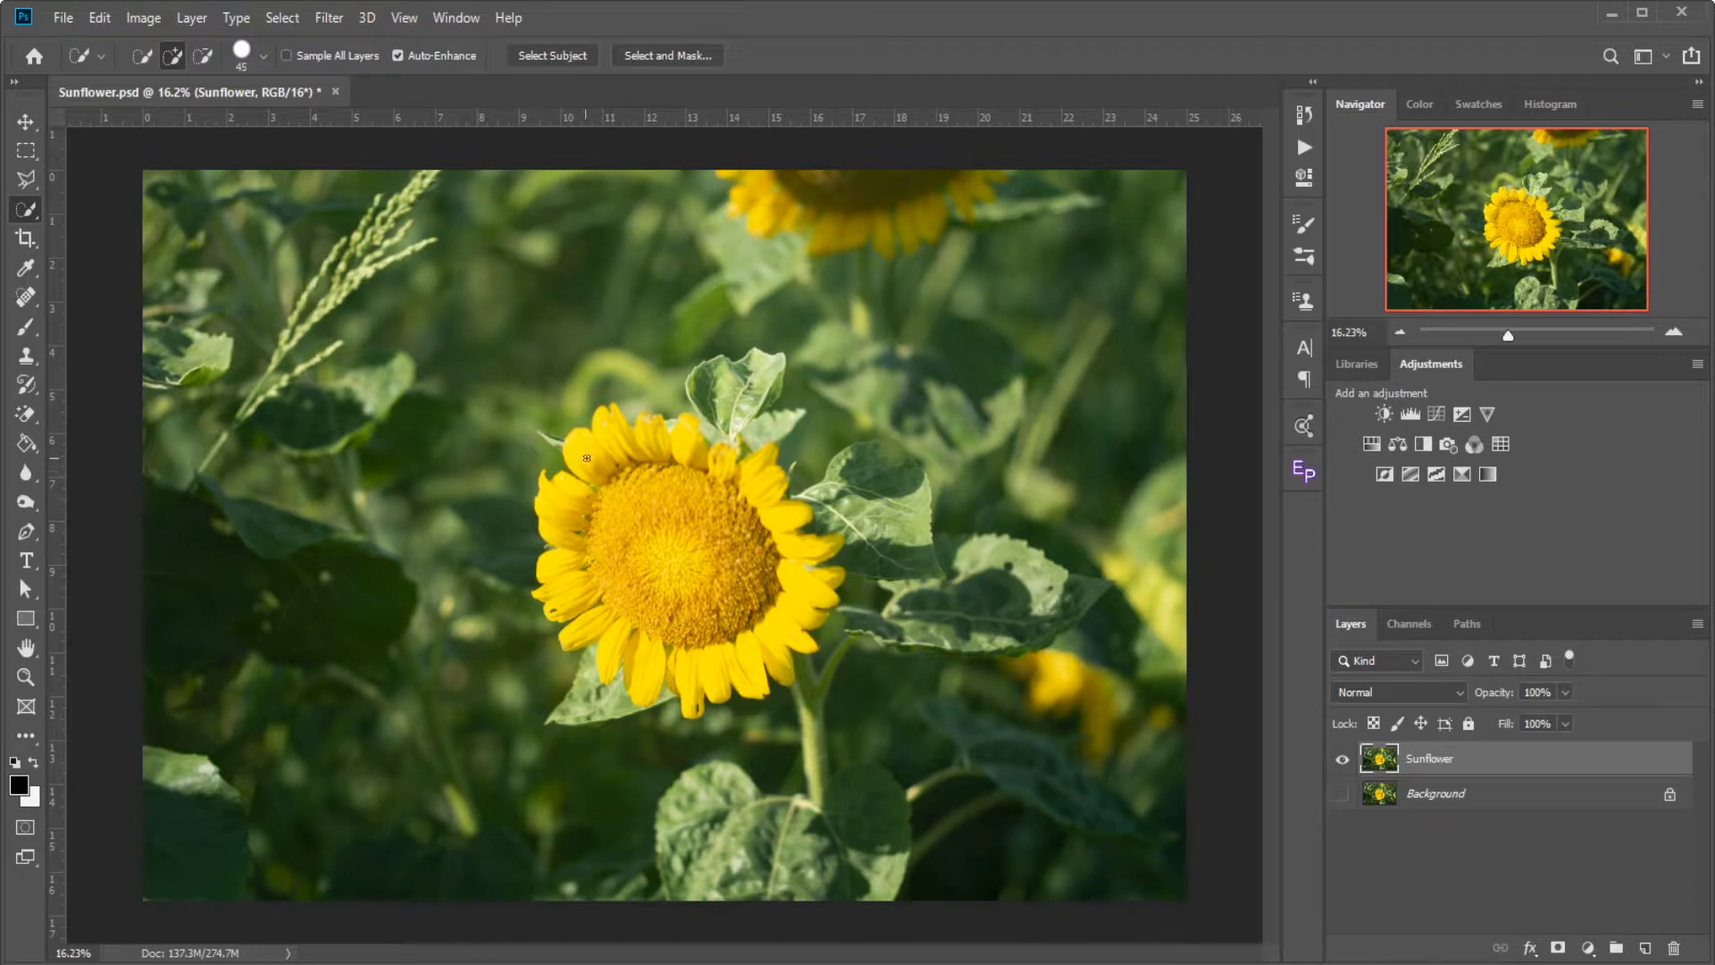
scroll(588, 465, "up", 4)
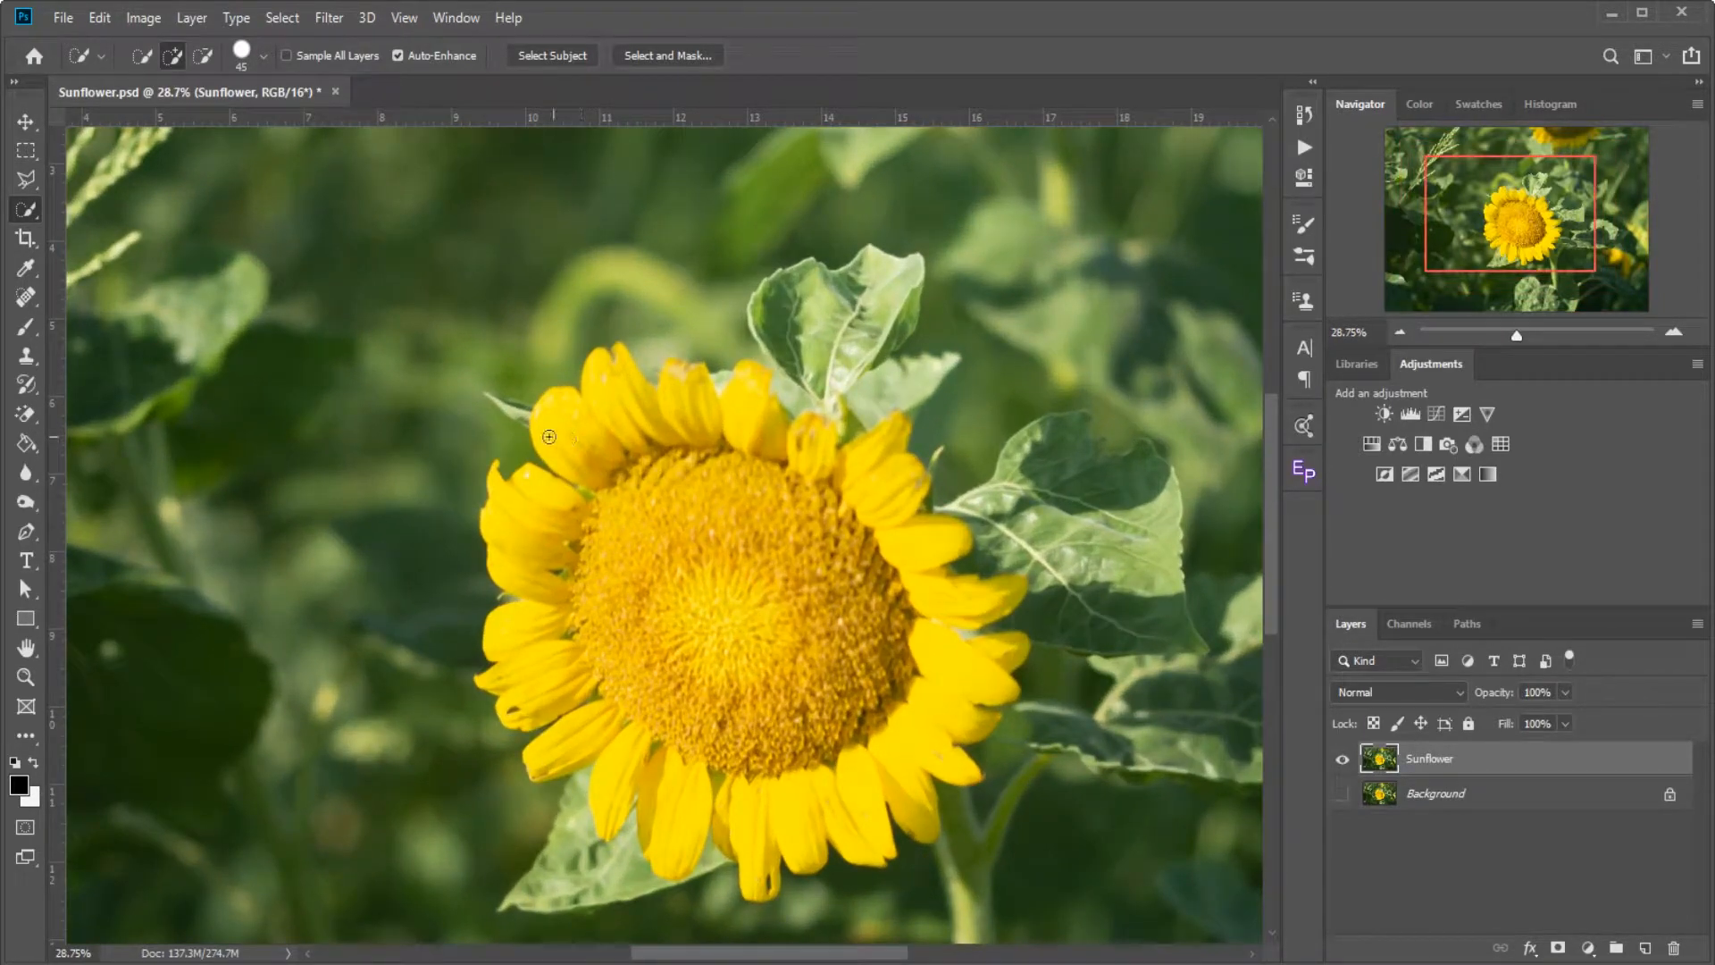
left_click_drag(572, 416, 567, 421)
left_click(549, 518)
left_click(550, 627)
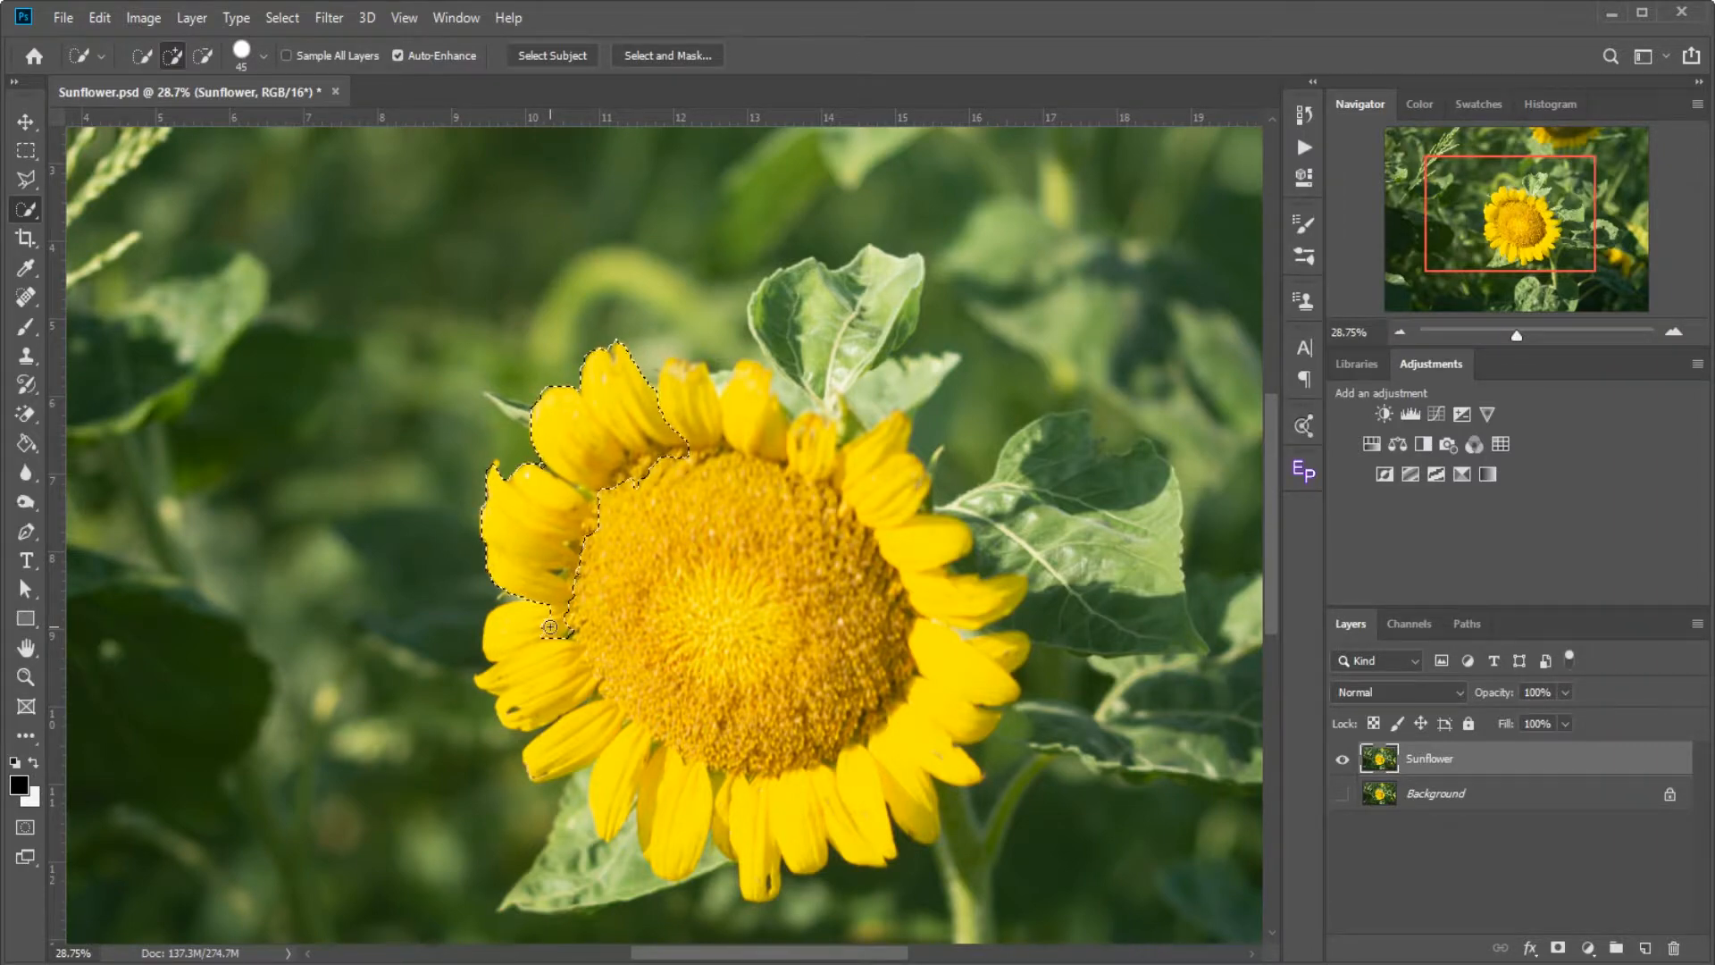
left_click(573, 698)
mouse_move(573, 699)
left_mouse_down()
mouse_move(730, 781)
mouse_move(878, 718)
mouse_move(929, 636)
mouse_move(859, 501)
left_mouse_up()
left_click(723, 419)
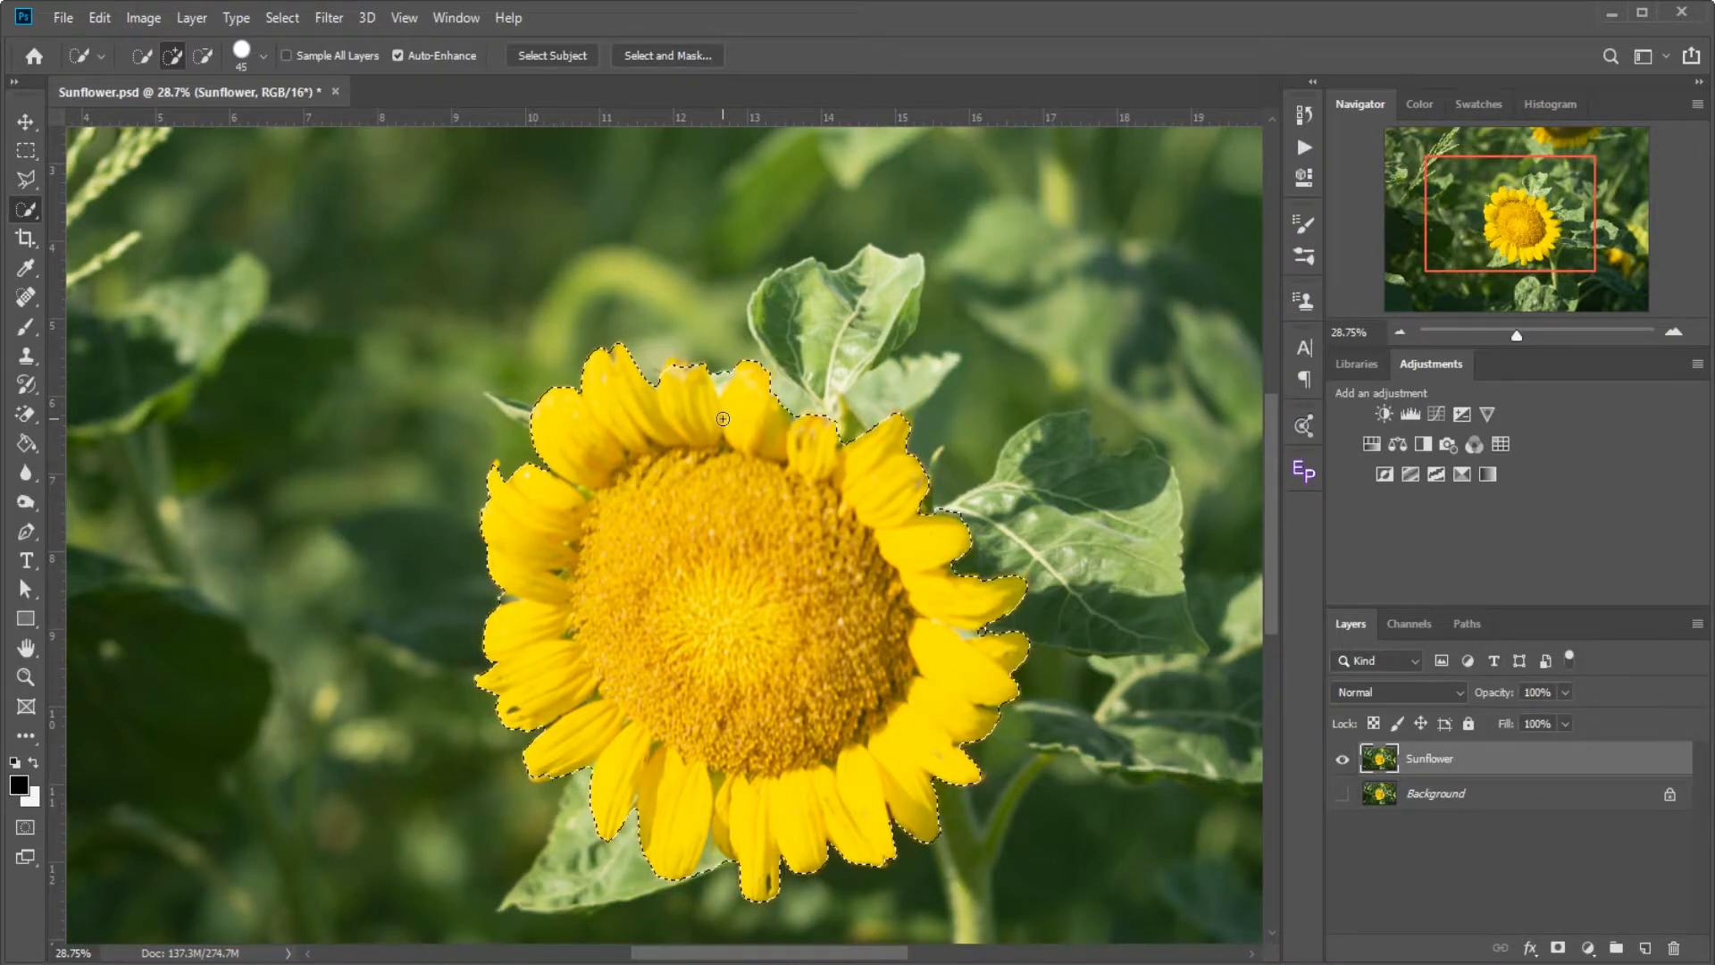
scroll(721, 422, "down", 5)
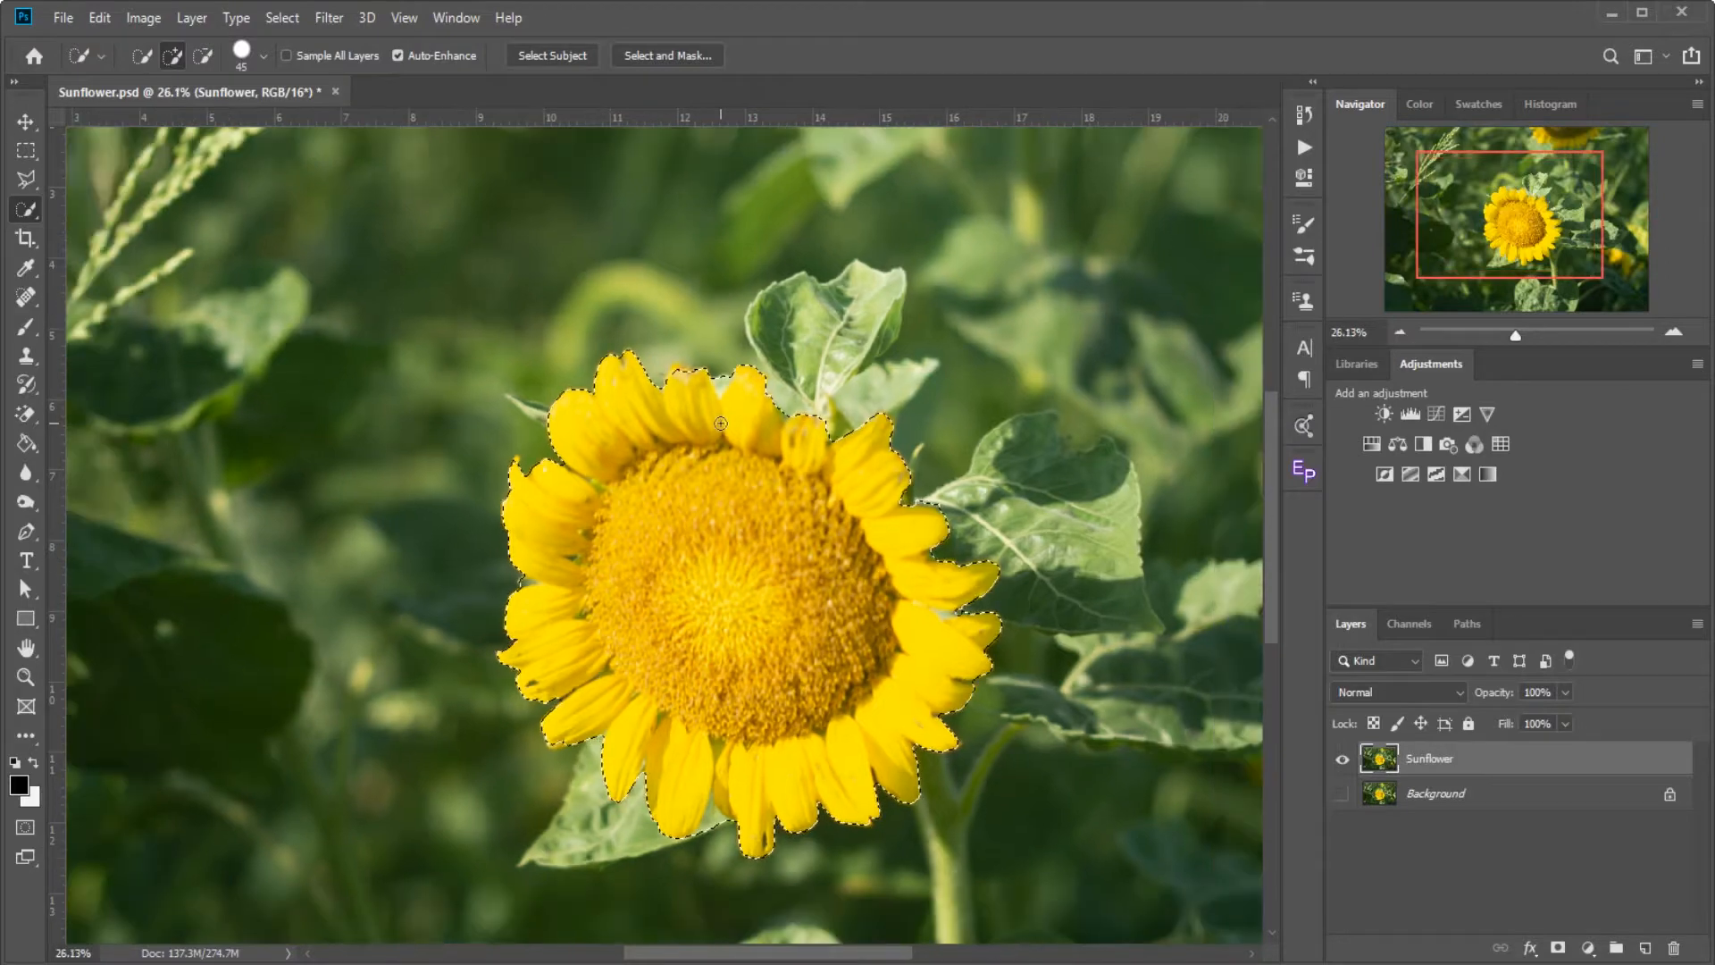
key("alt")
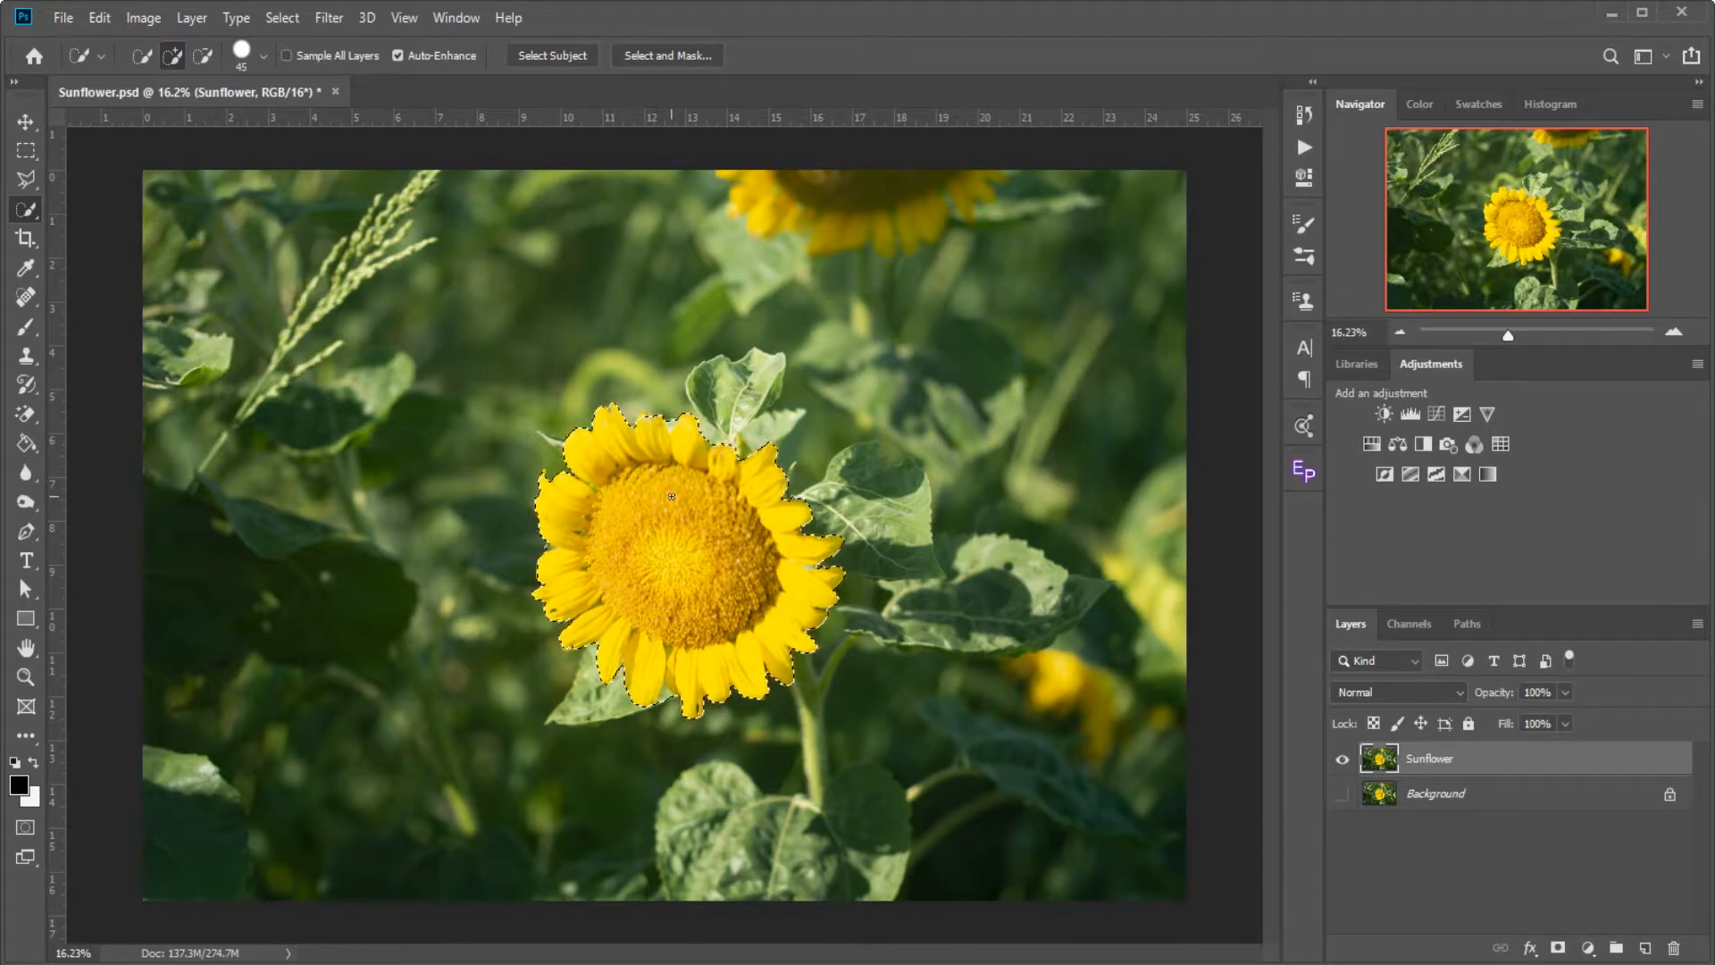
Invert the selection and add a Black & White adjustment layer that affects only the area around the sunflower.
left_click(279, 20)
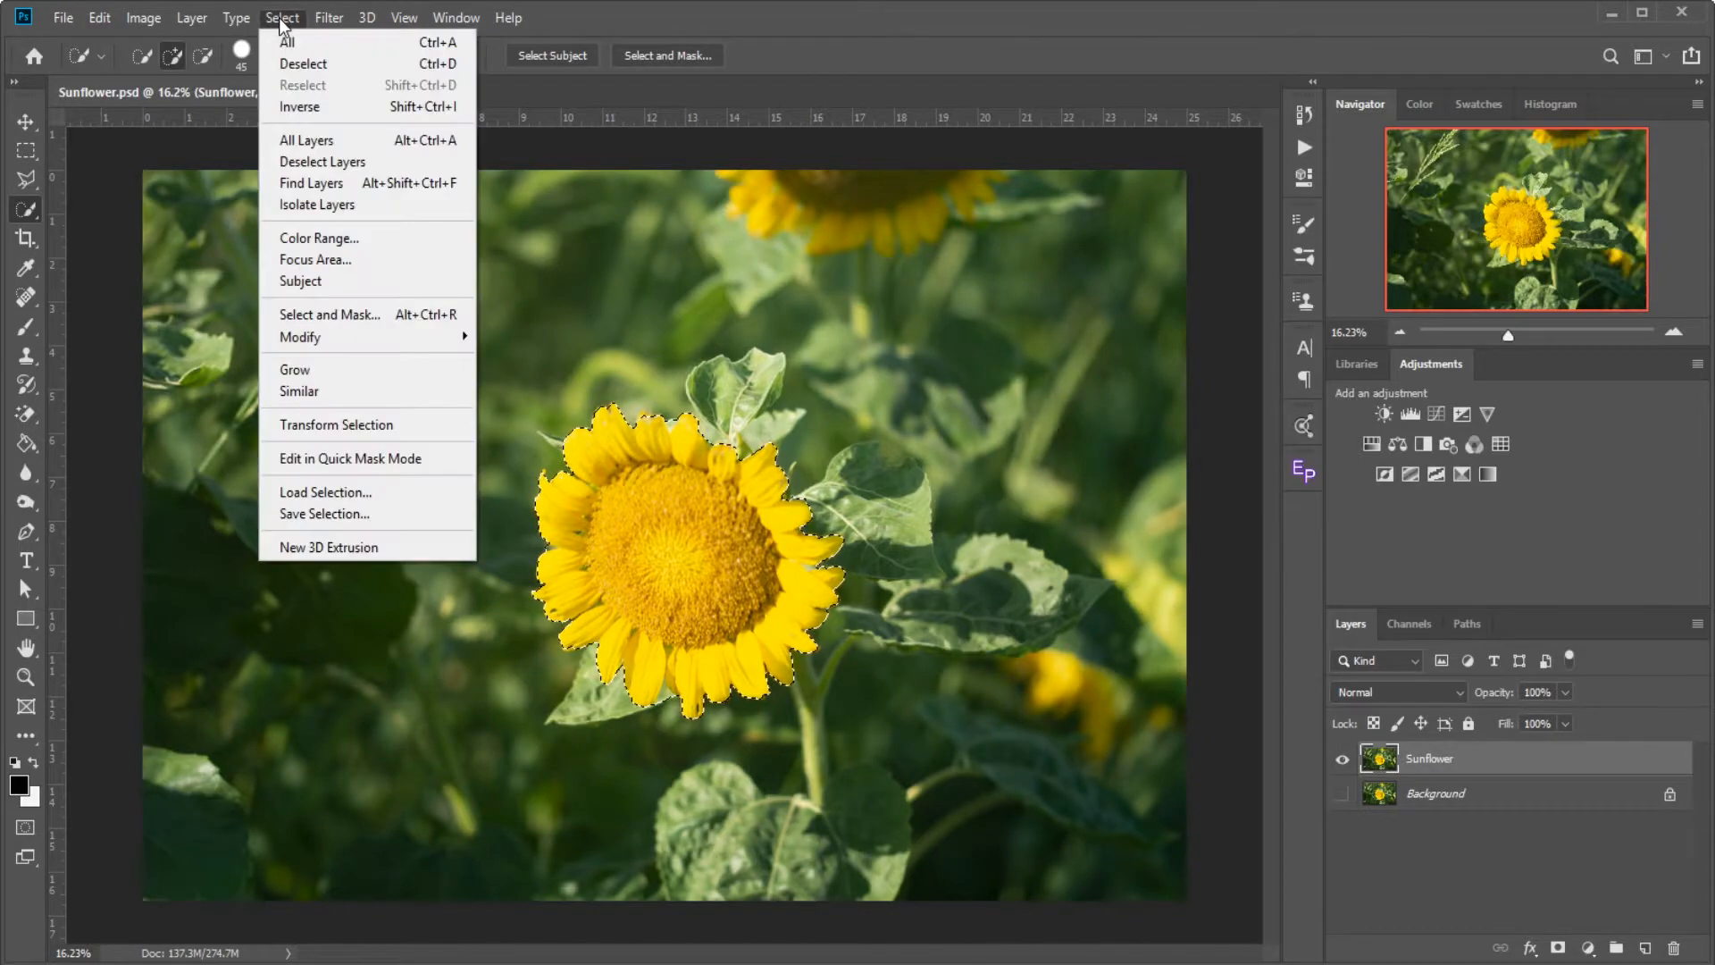
left_click(331, 109)
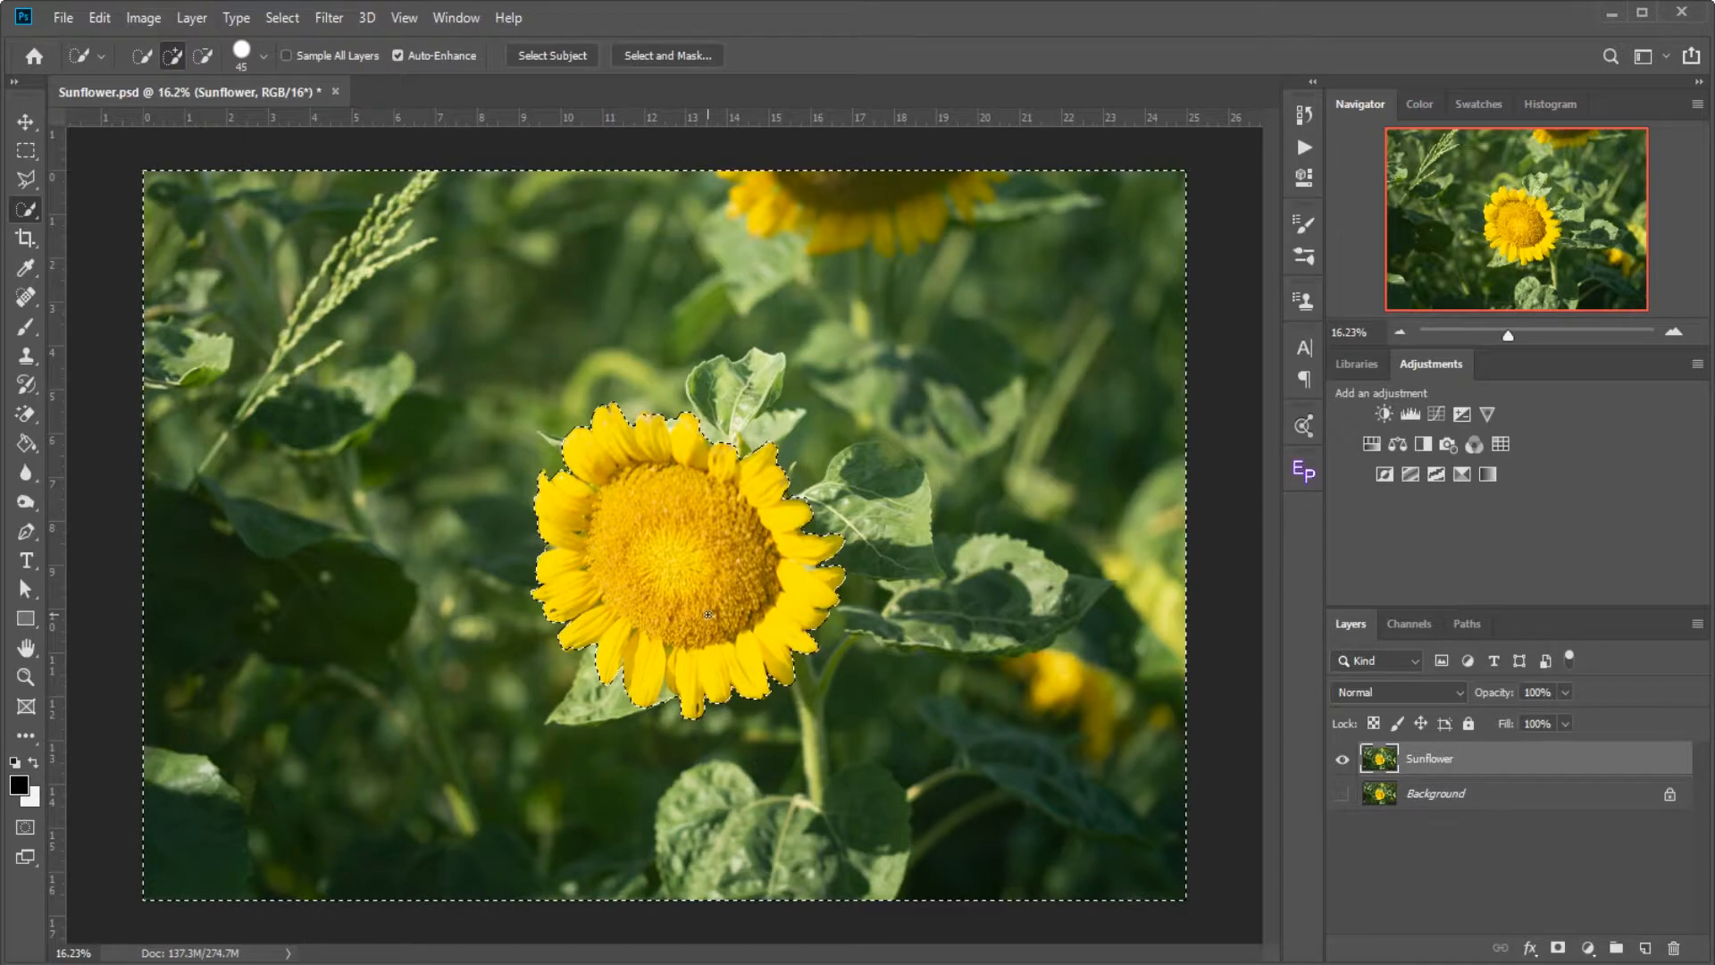
left_click(1588, 949)
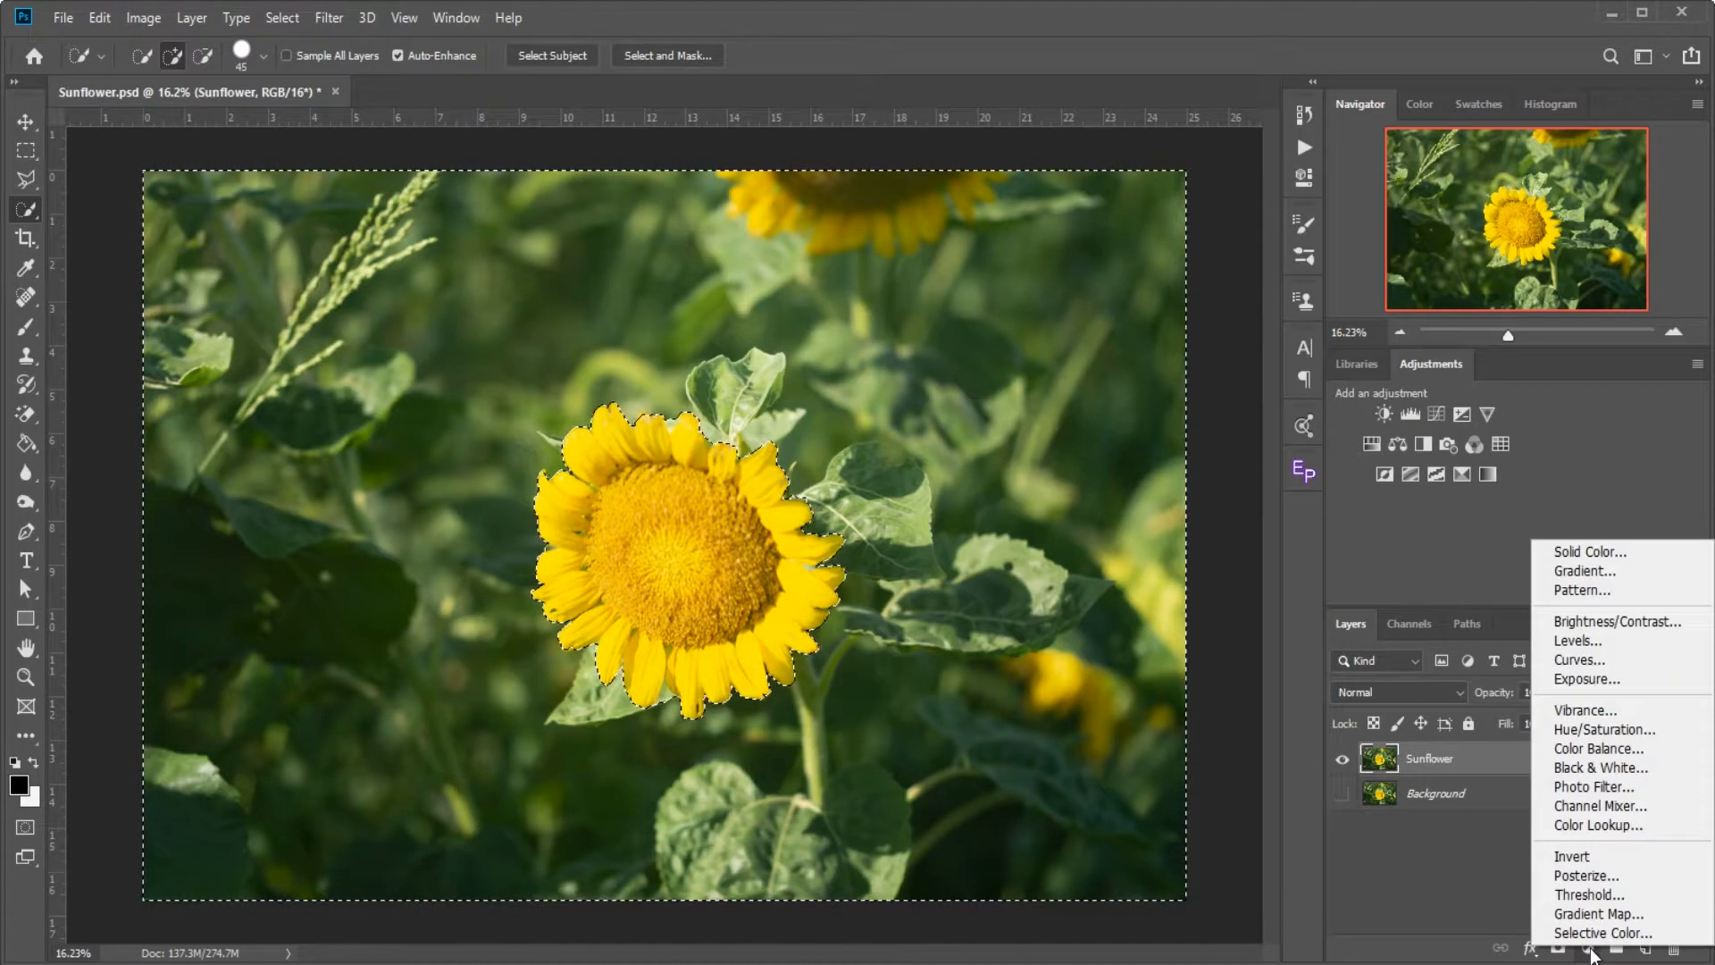
left_click(1603, 768)
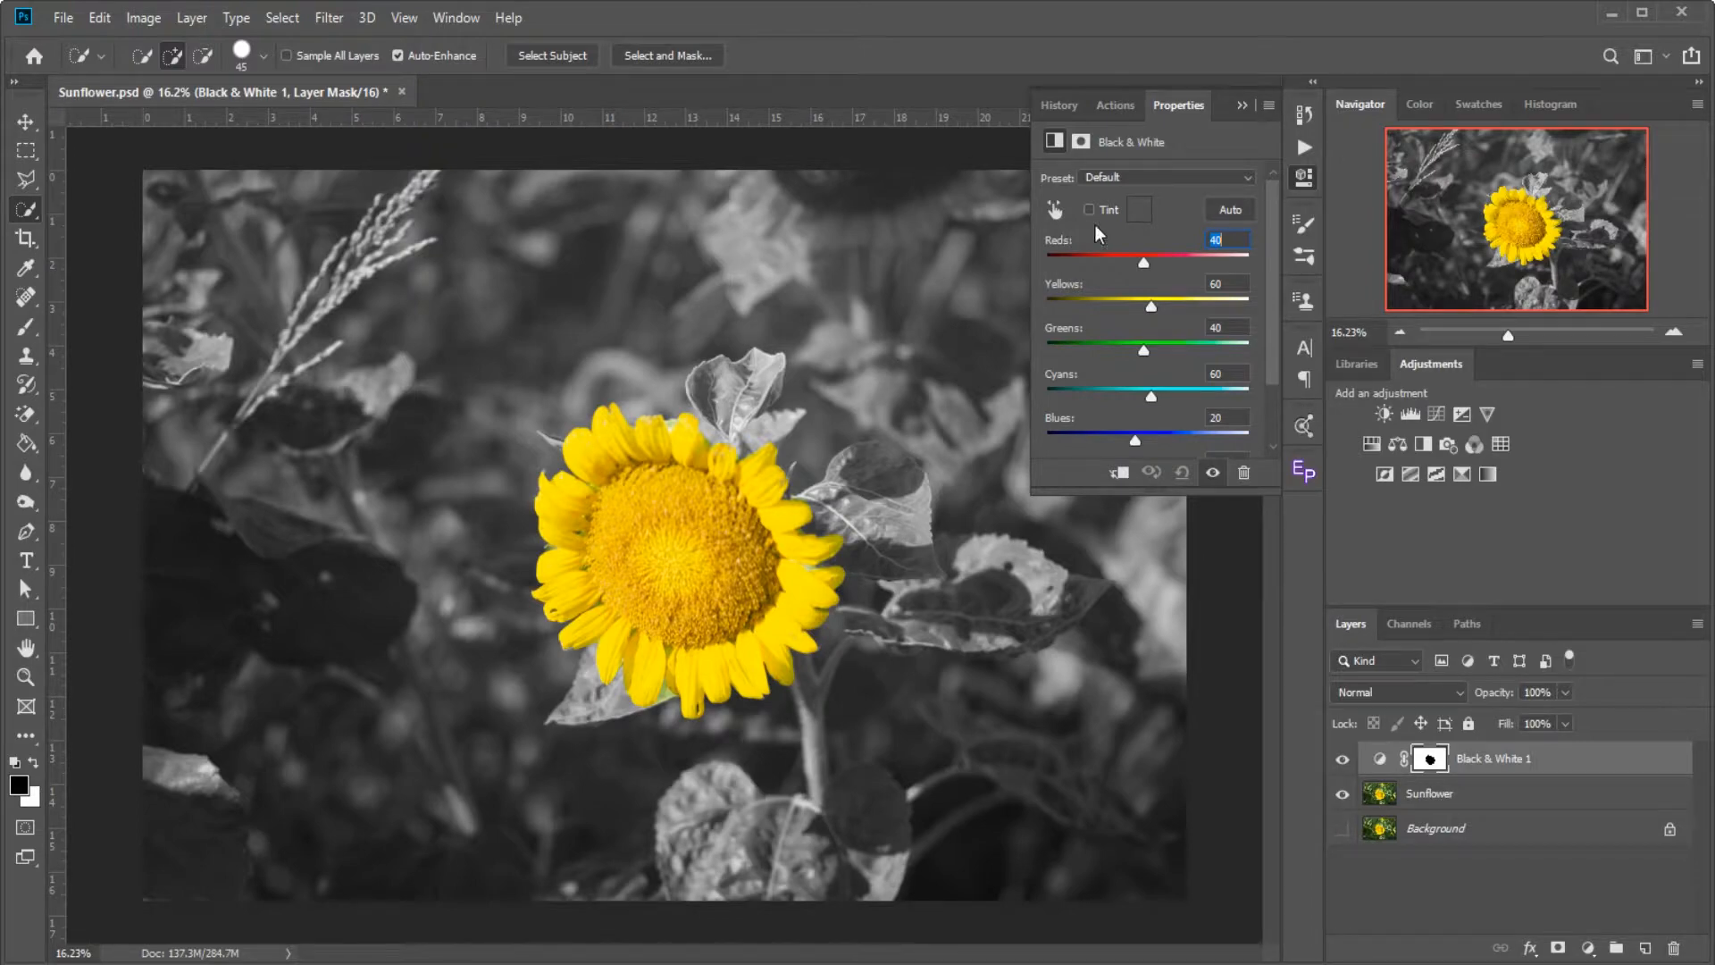
Try the Blue, Green, High Contrast Blue, Red and Yellow Filter presets on the Black & White adjustment.
left_click(1249, 178)
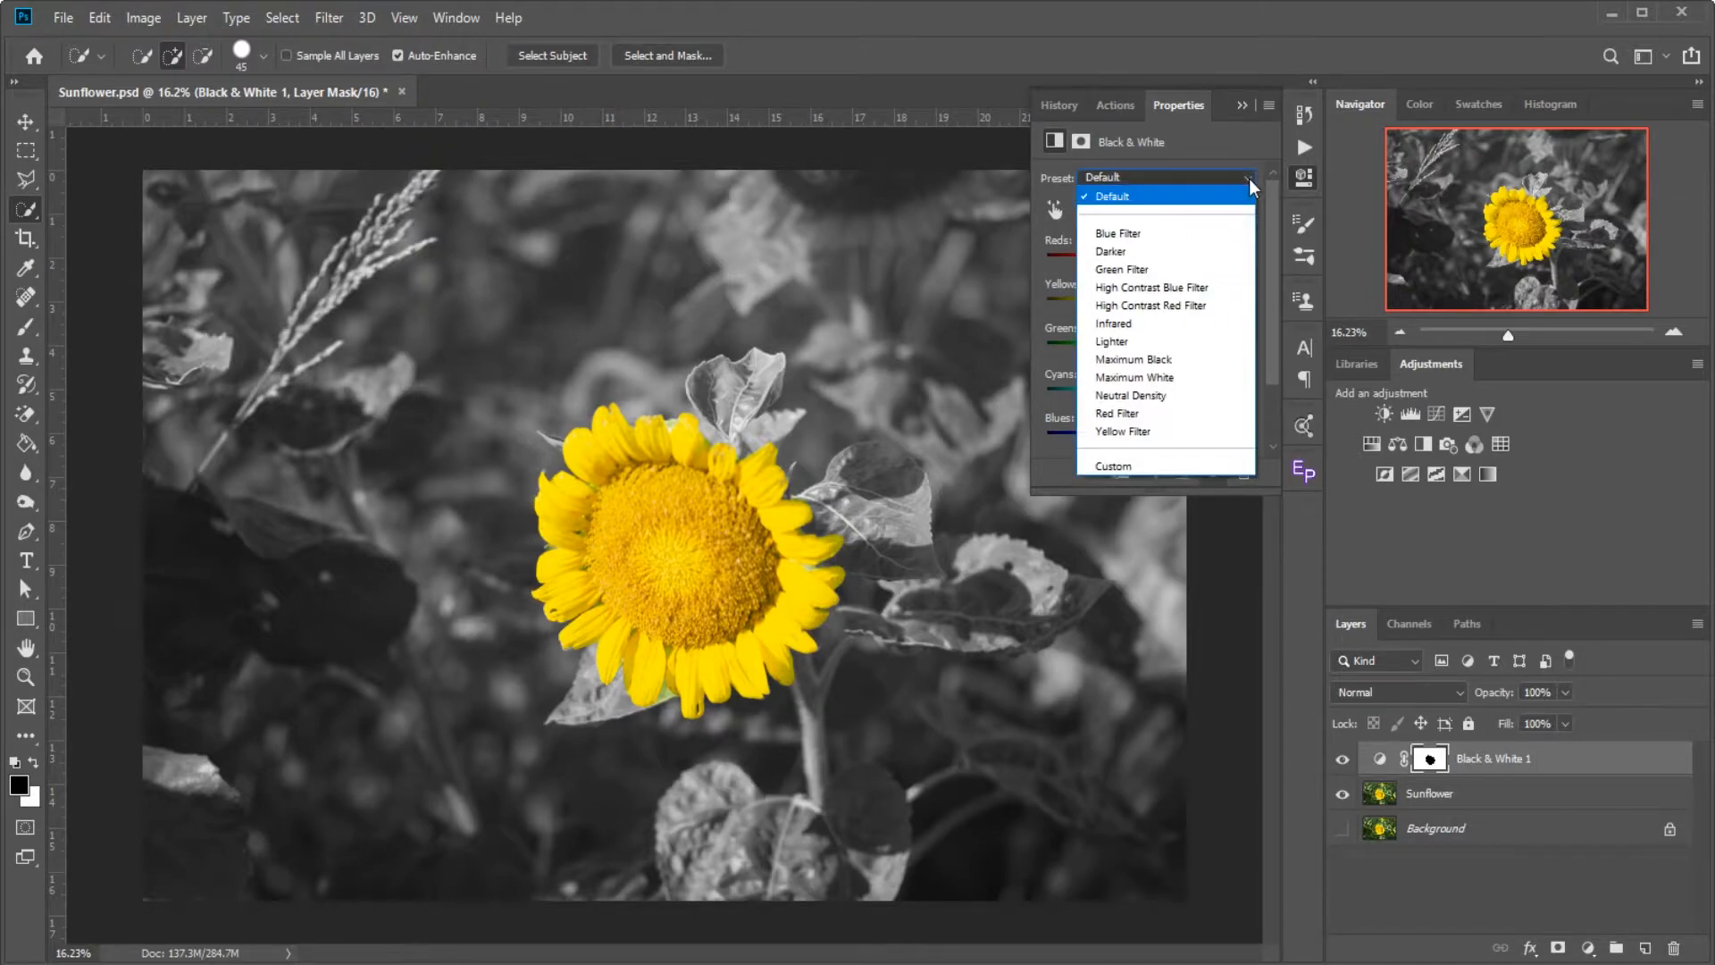
left_click(1173, 234)
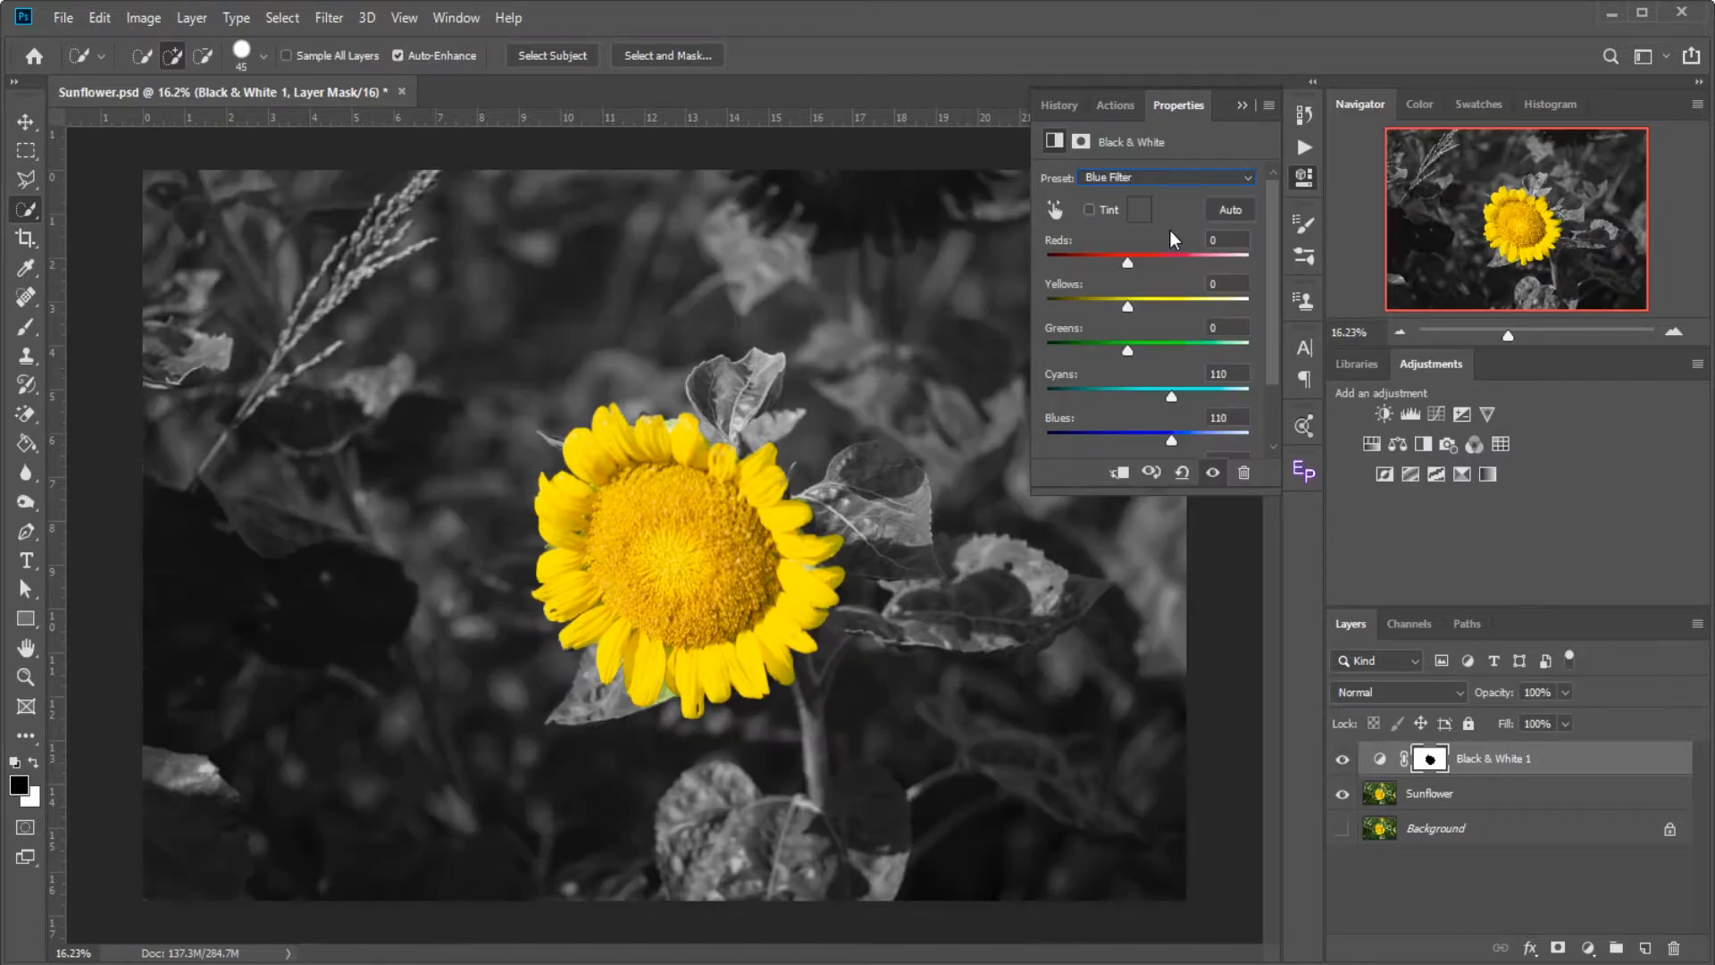
left_click(1247, 179)
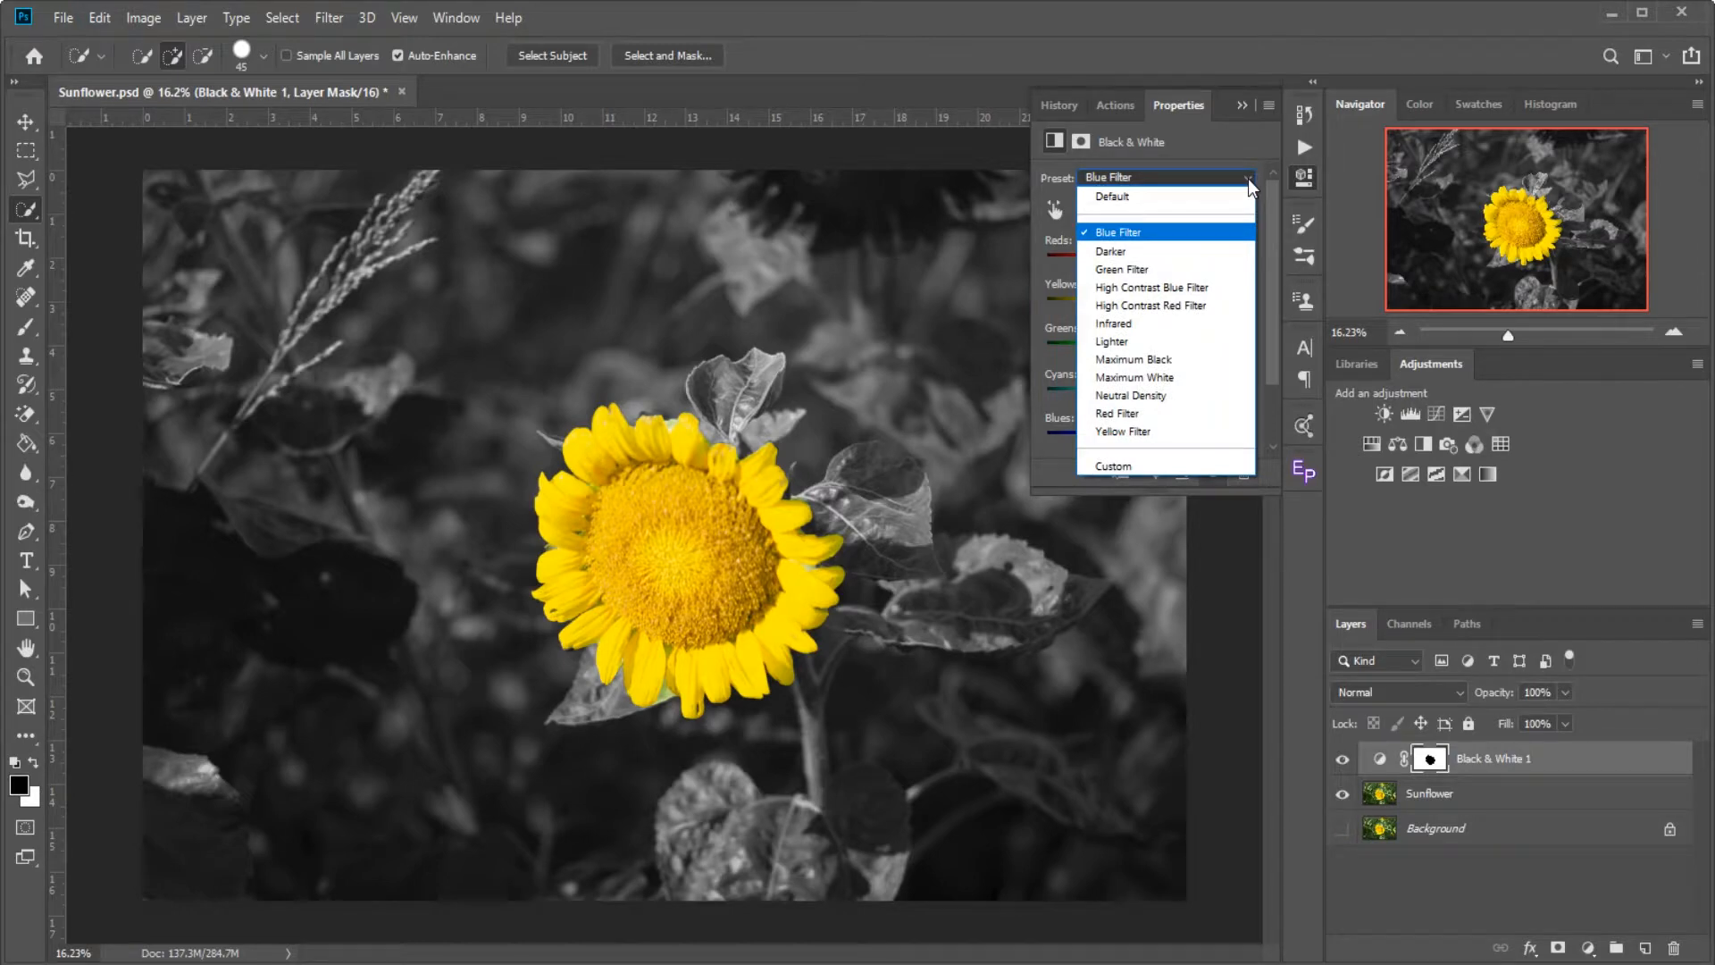
left_click(1188, 269)
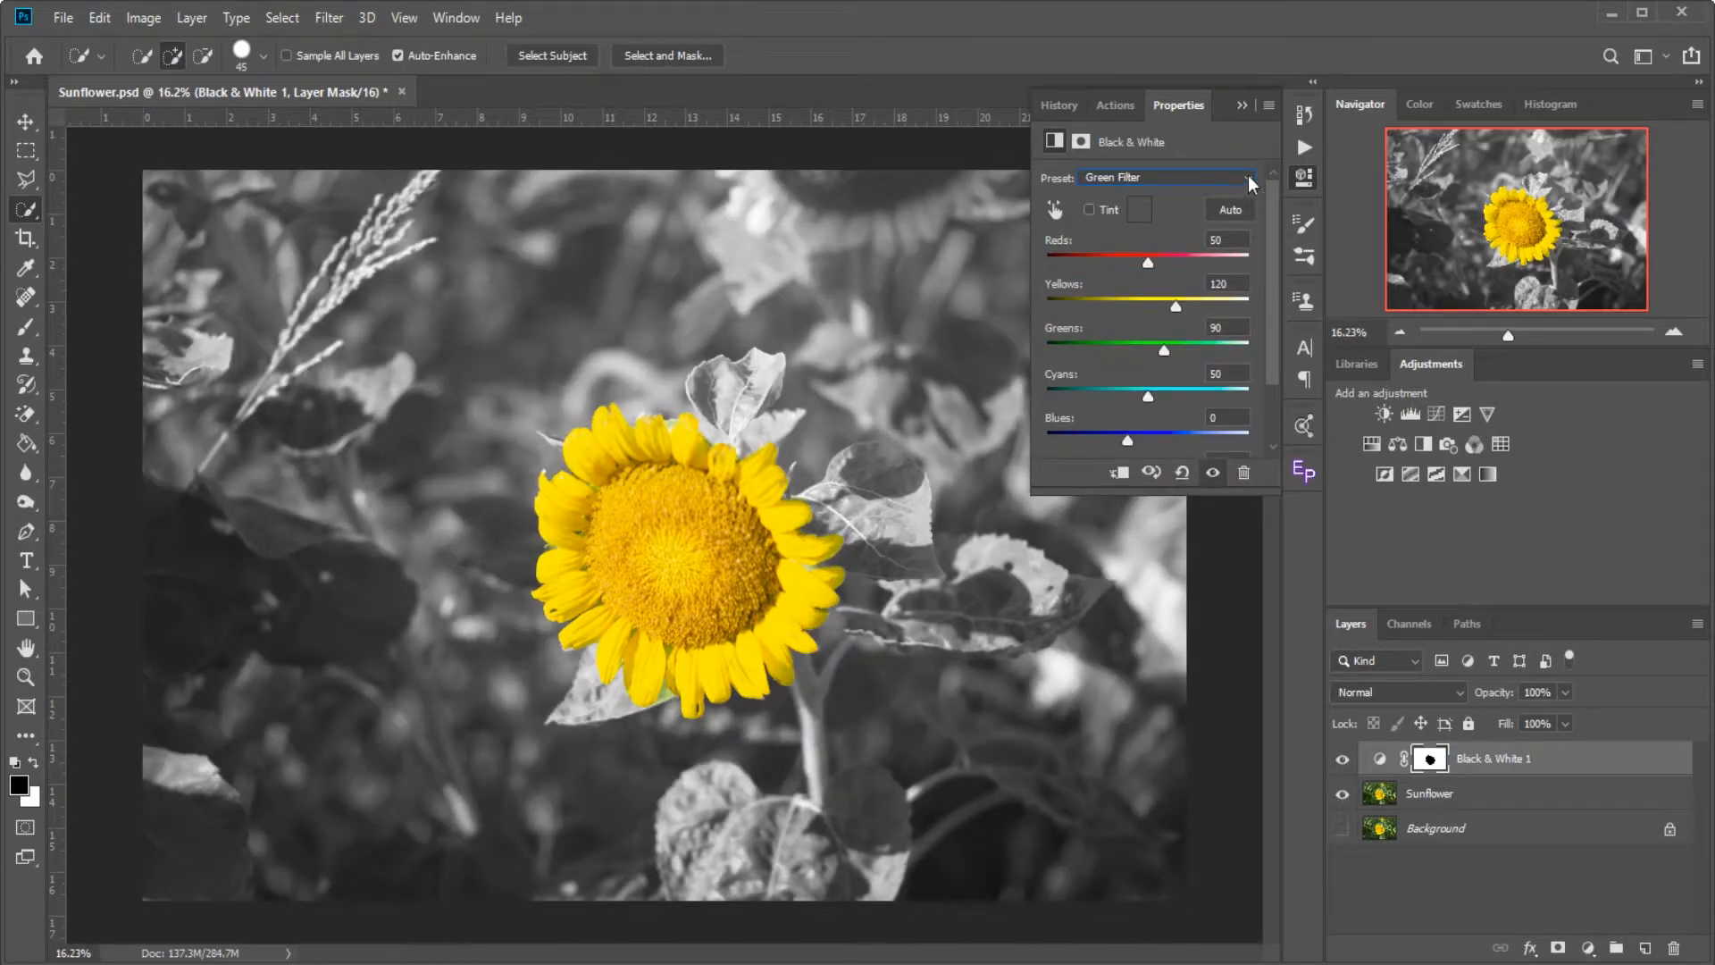
left_click(1242, 176)
left_click(1204, 288)
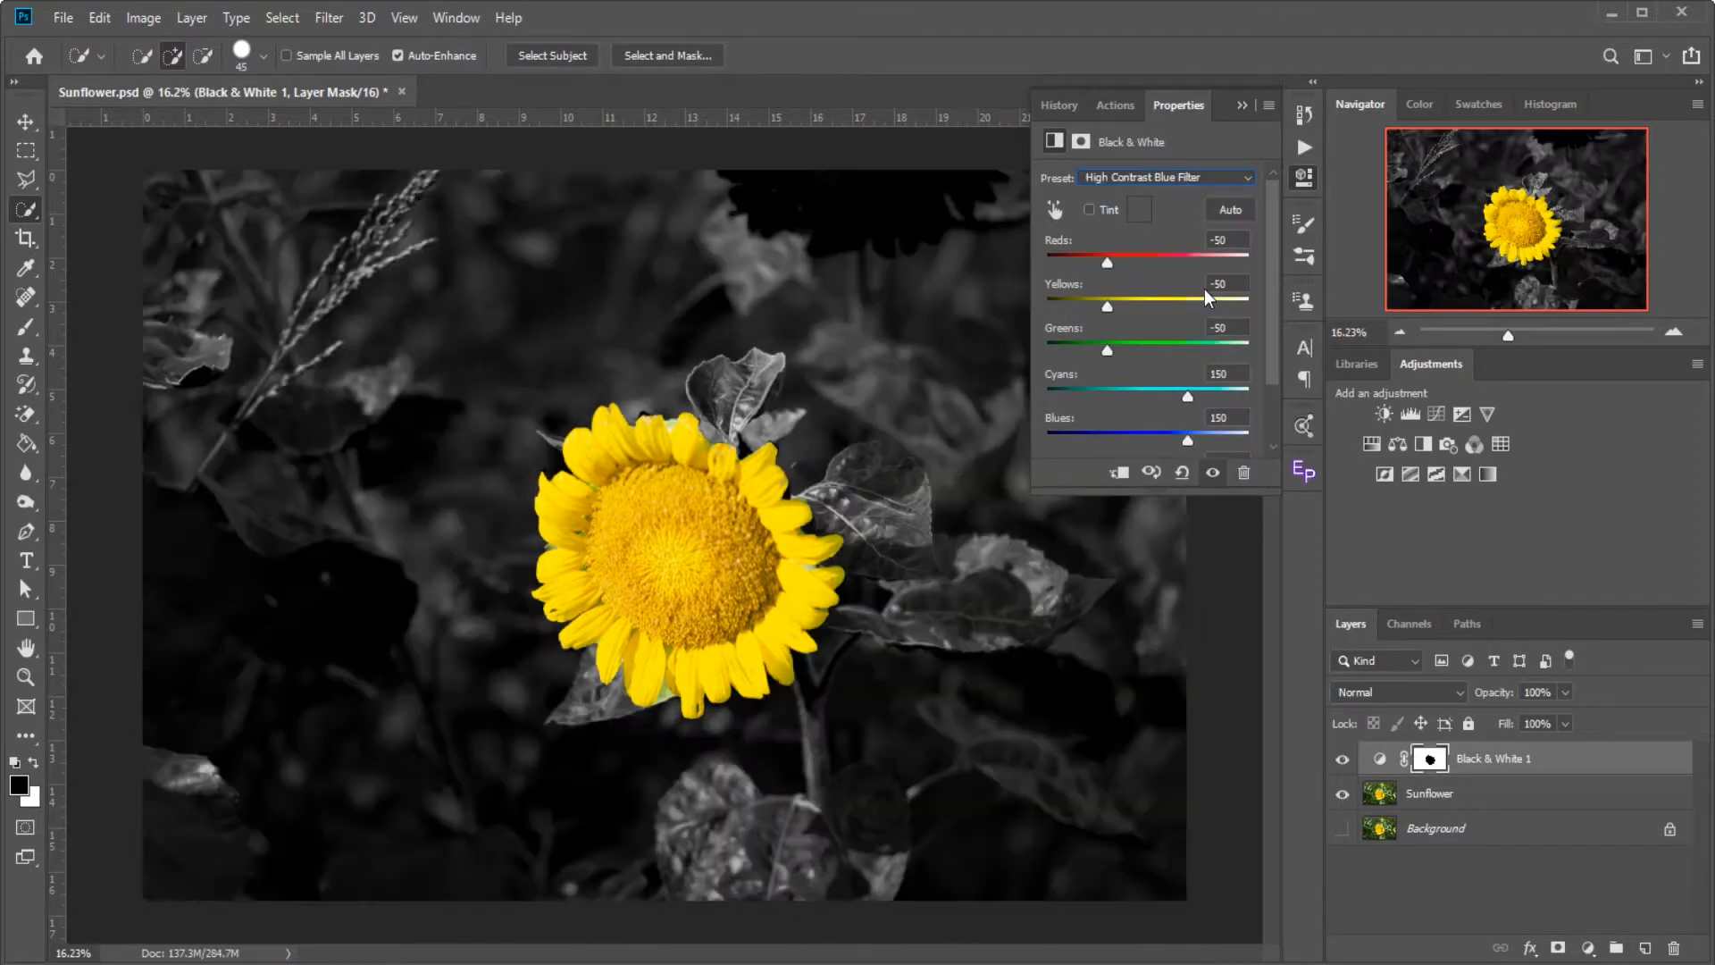
left_click(1247, 180)
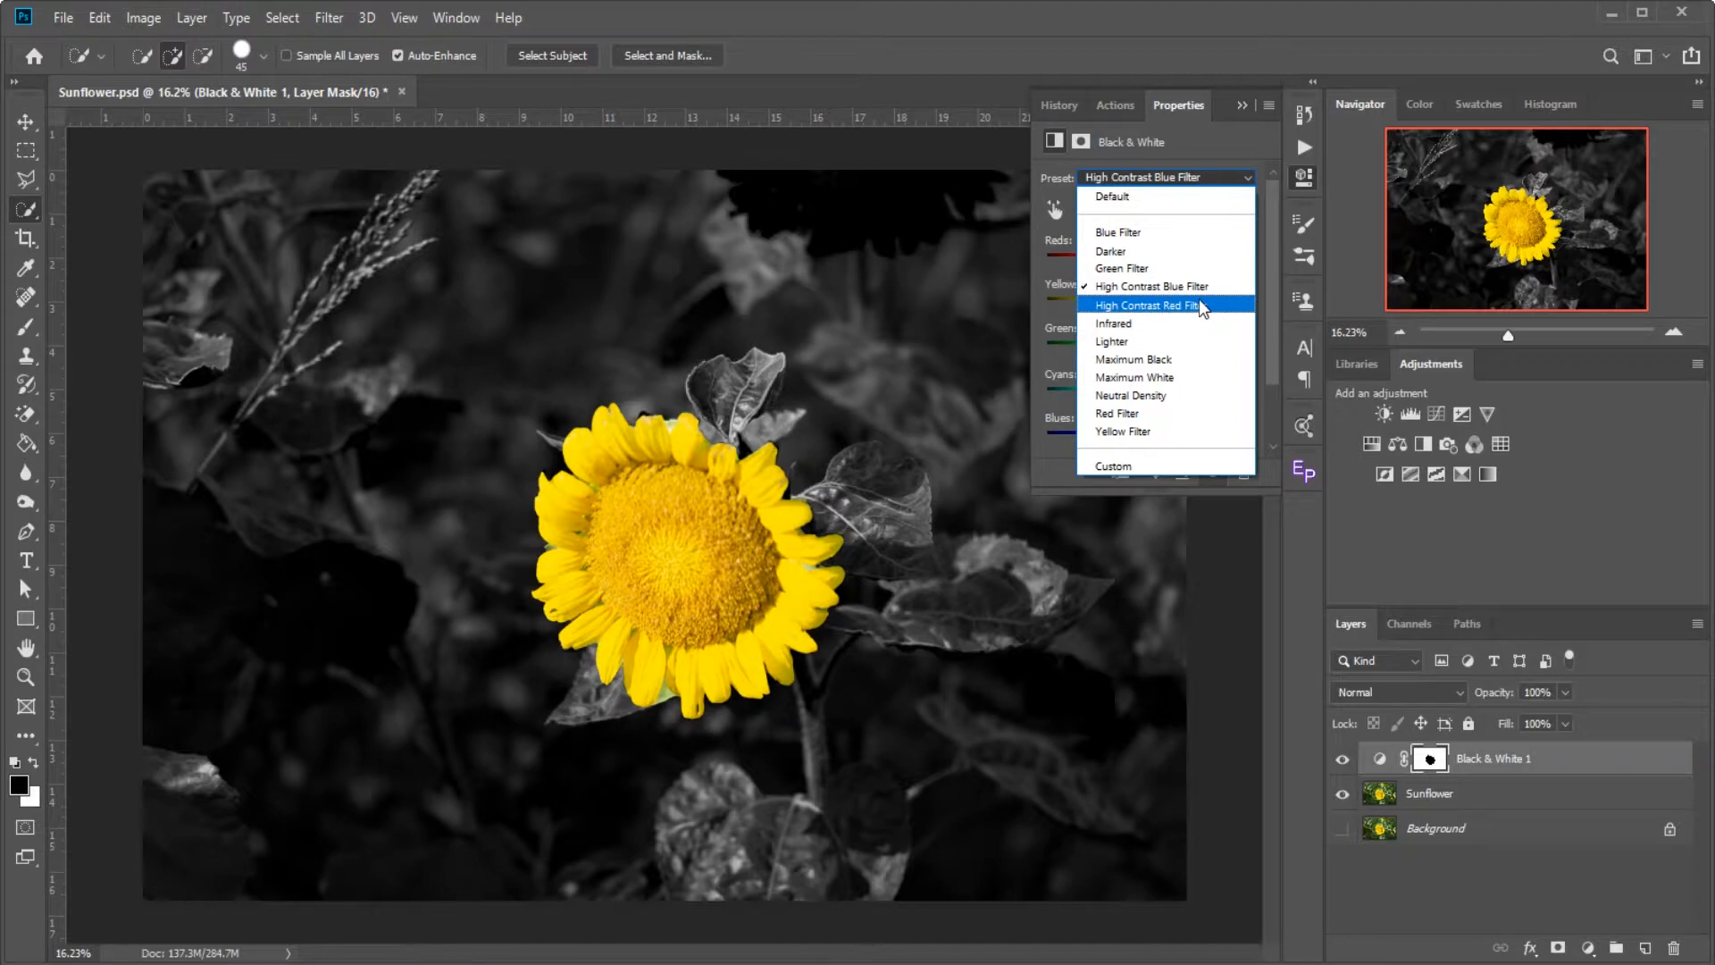
left_click(1163, 414)
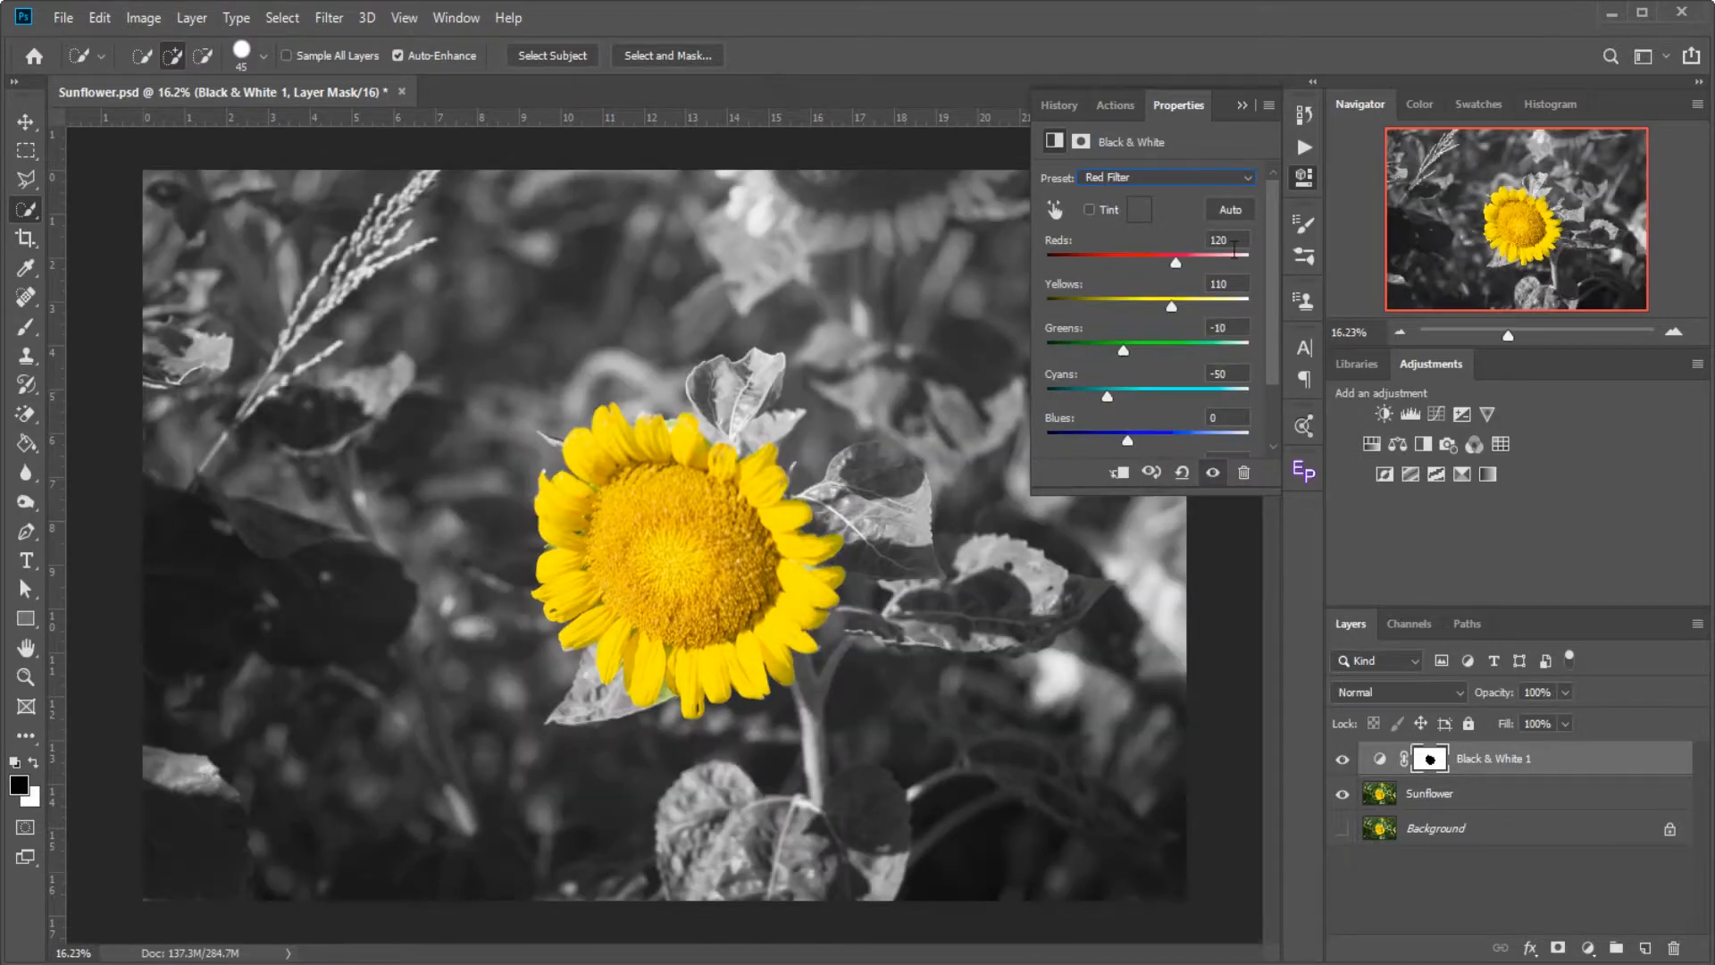
left_click(1245, 175)
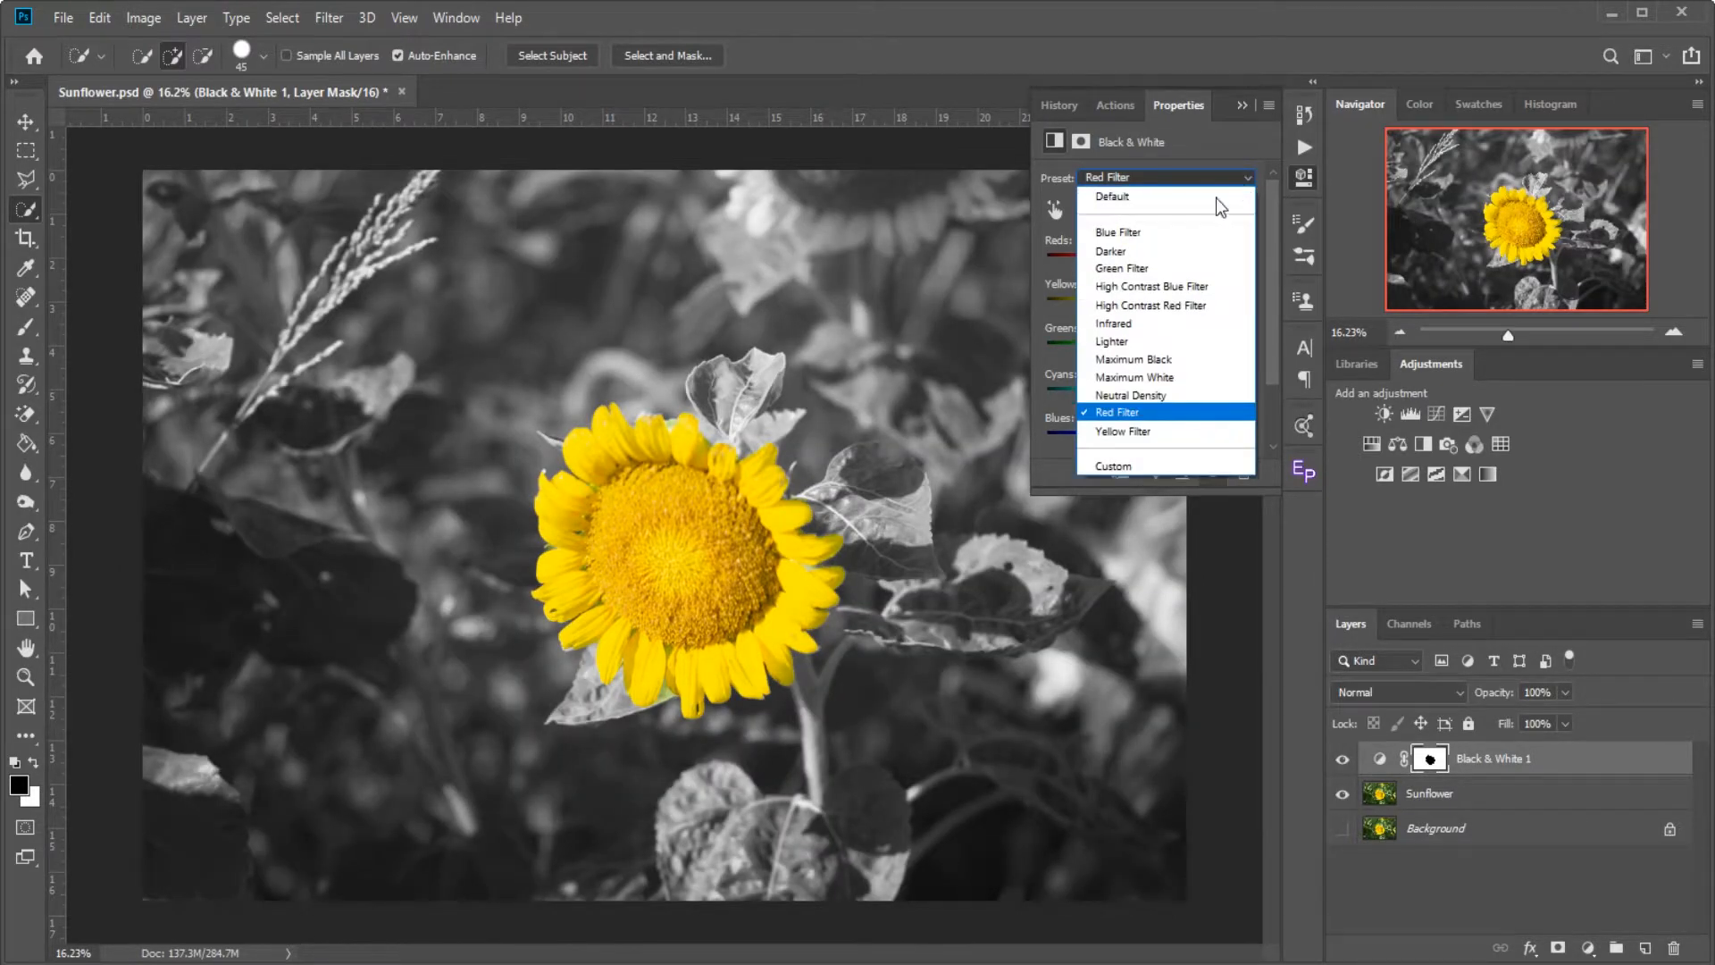
left_click(1168, 427)
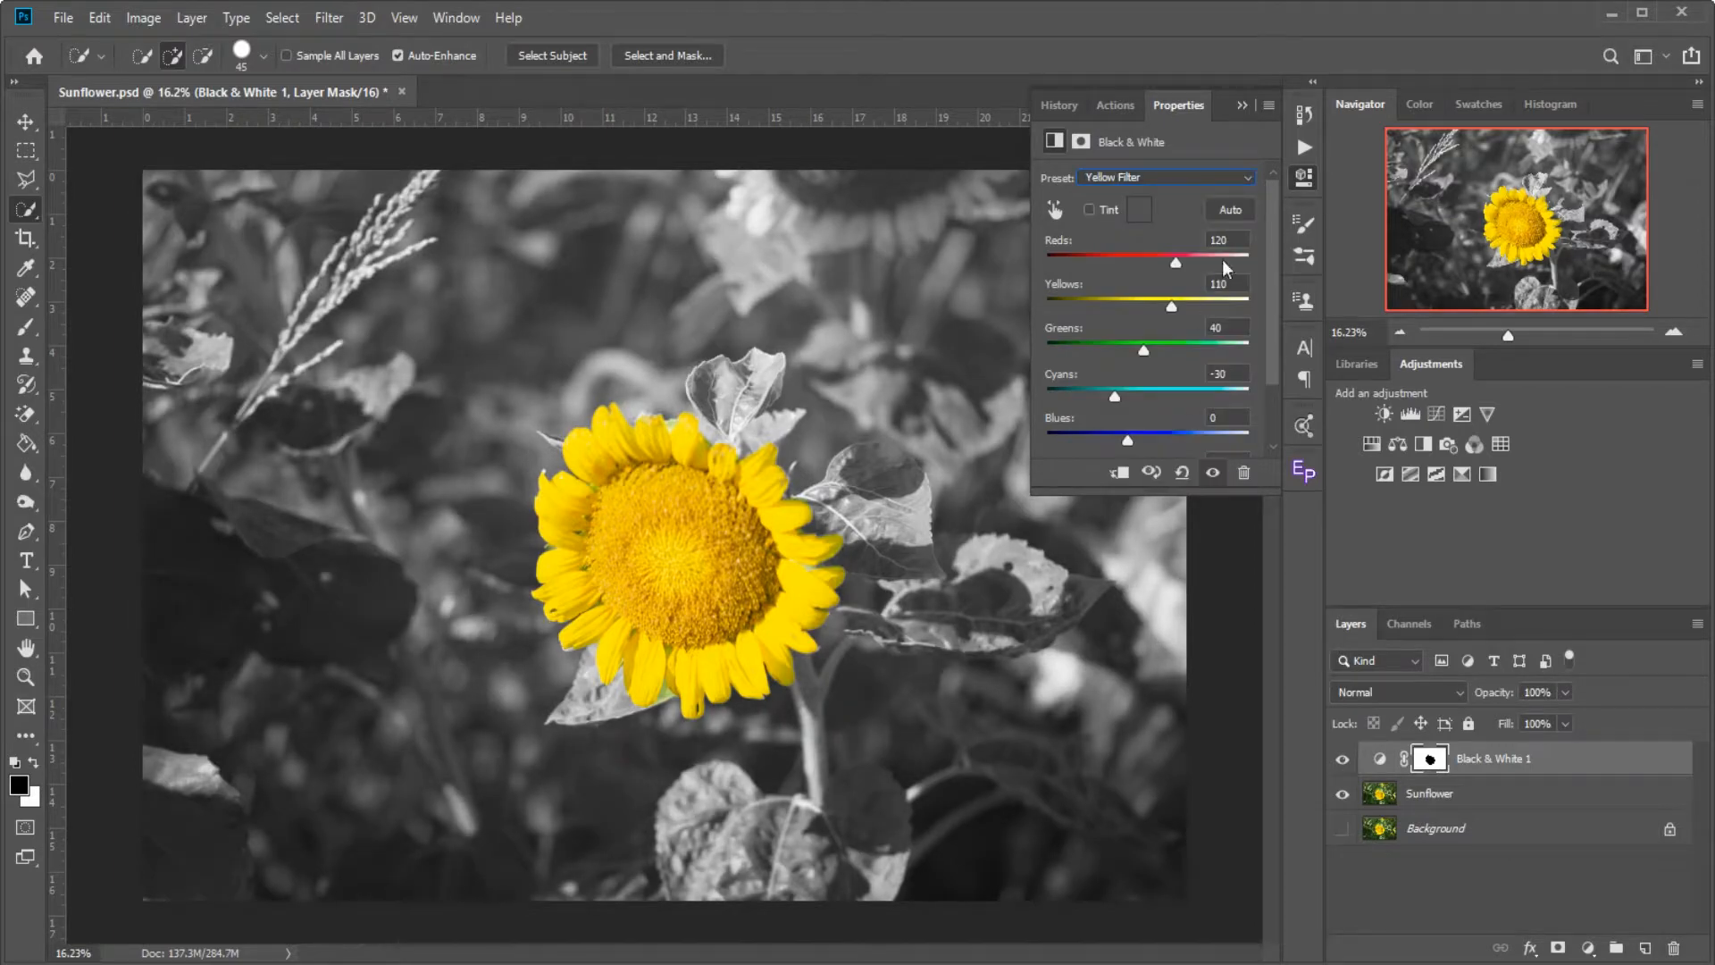
Apply the Red Filter preset to the Black & White adjustment, and set Reds to -81 and Yellows to 35.
left_click(1243, 179)
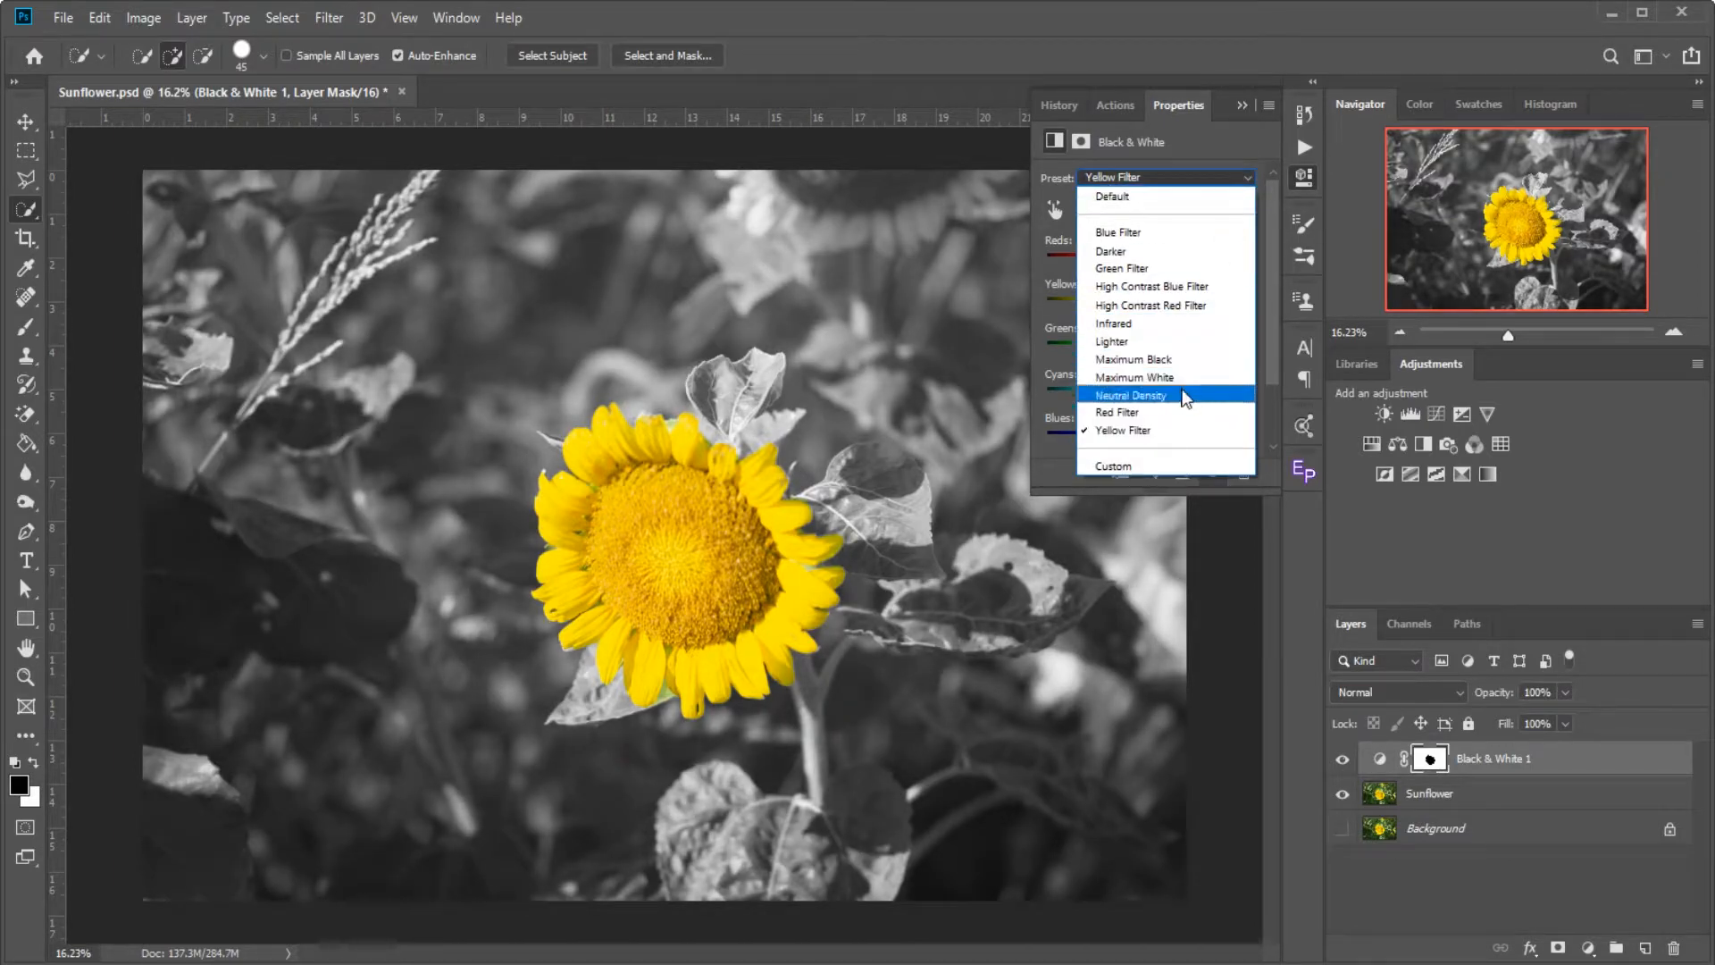
left_click(1172, 412)
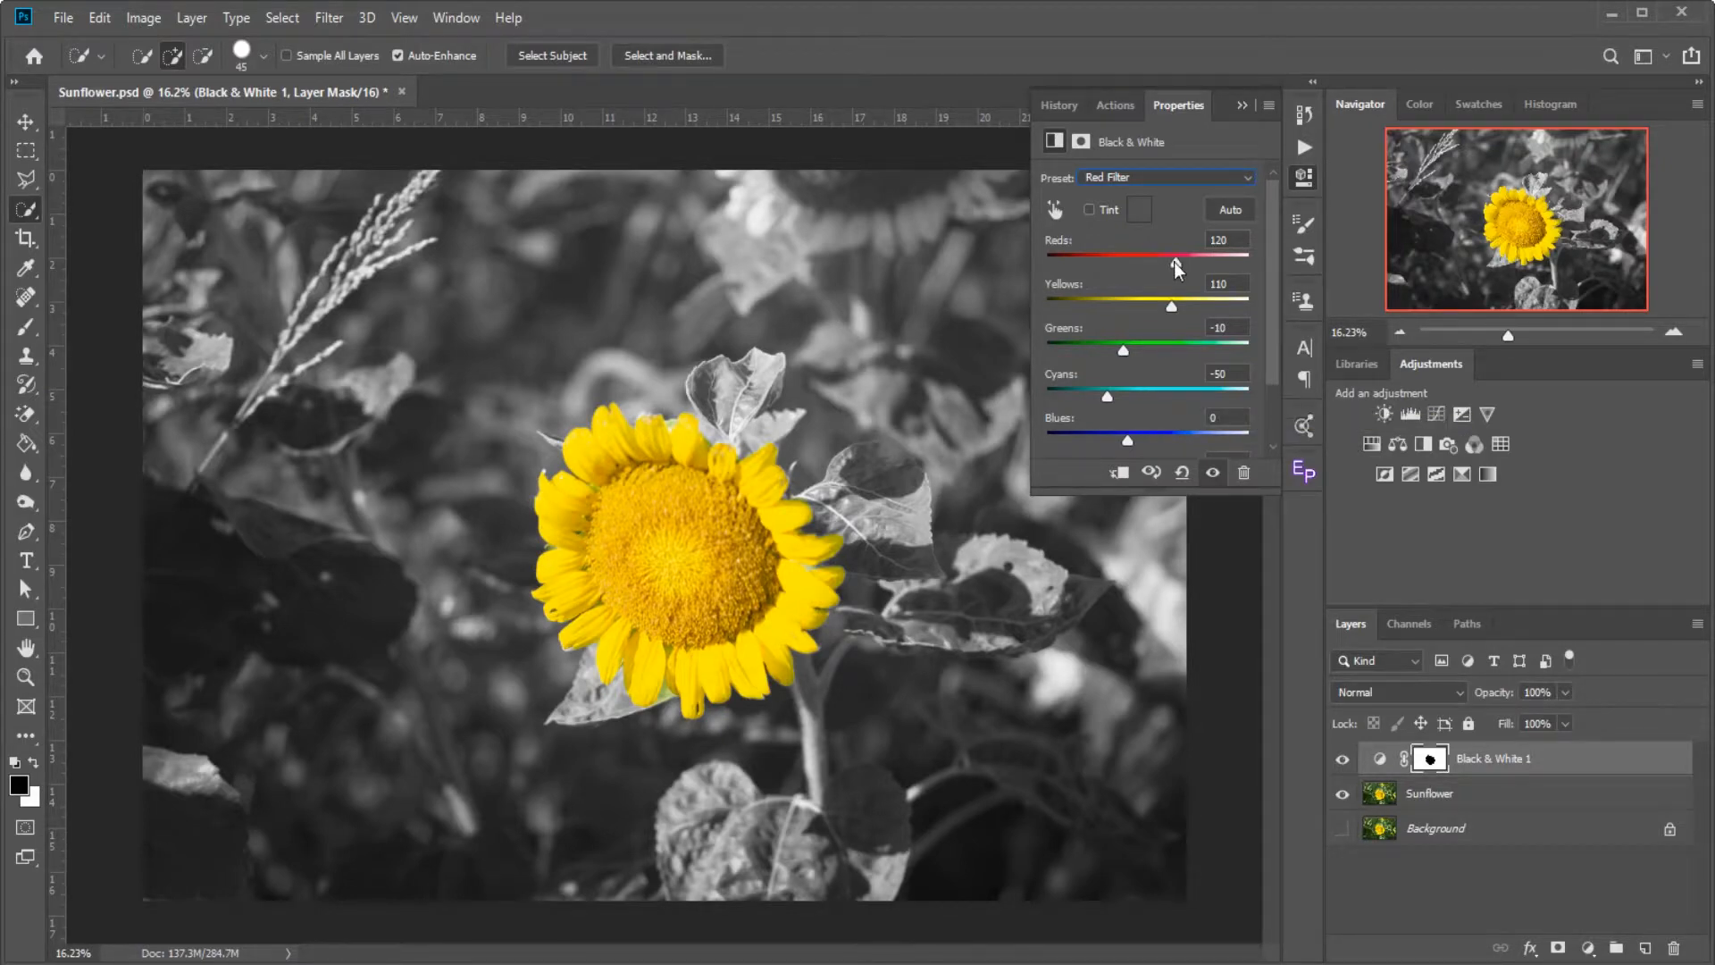
left_click_drag(1134, 270, 1070, 271)
mouse_move(1169, 307)
left_mouse_down()
mouse_move(1088, 313)
mouse_move(1140, 313)
left_mouse_up()
left_click_drag(1071, 263, 1095, 263)
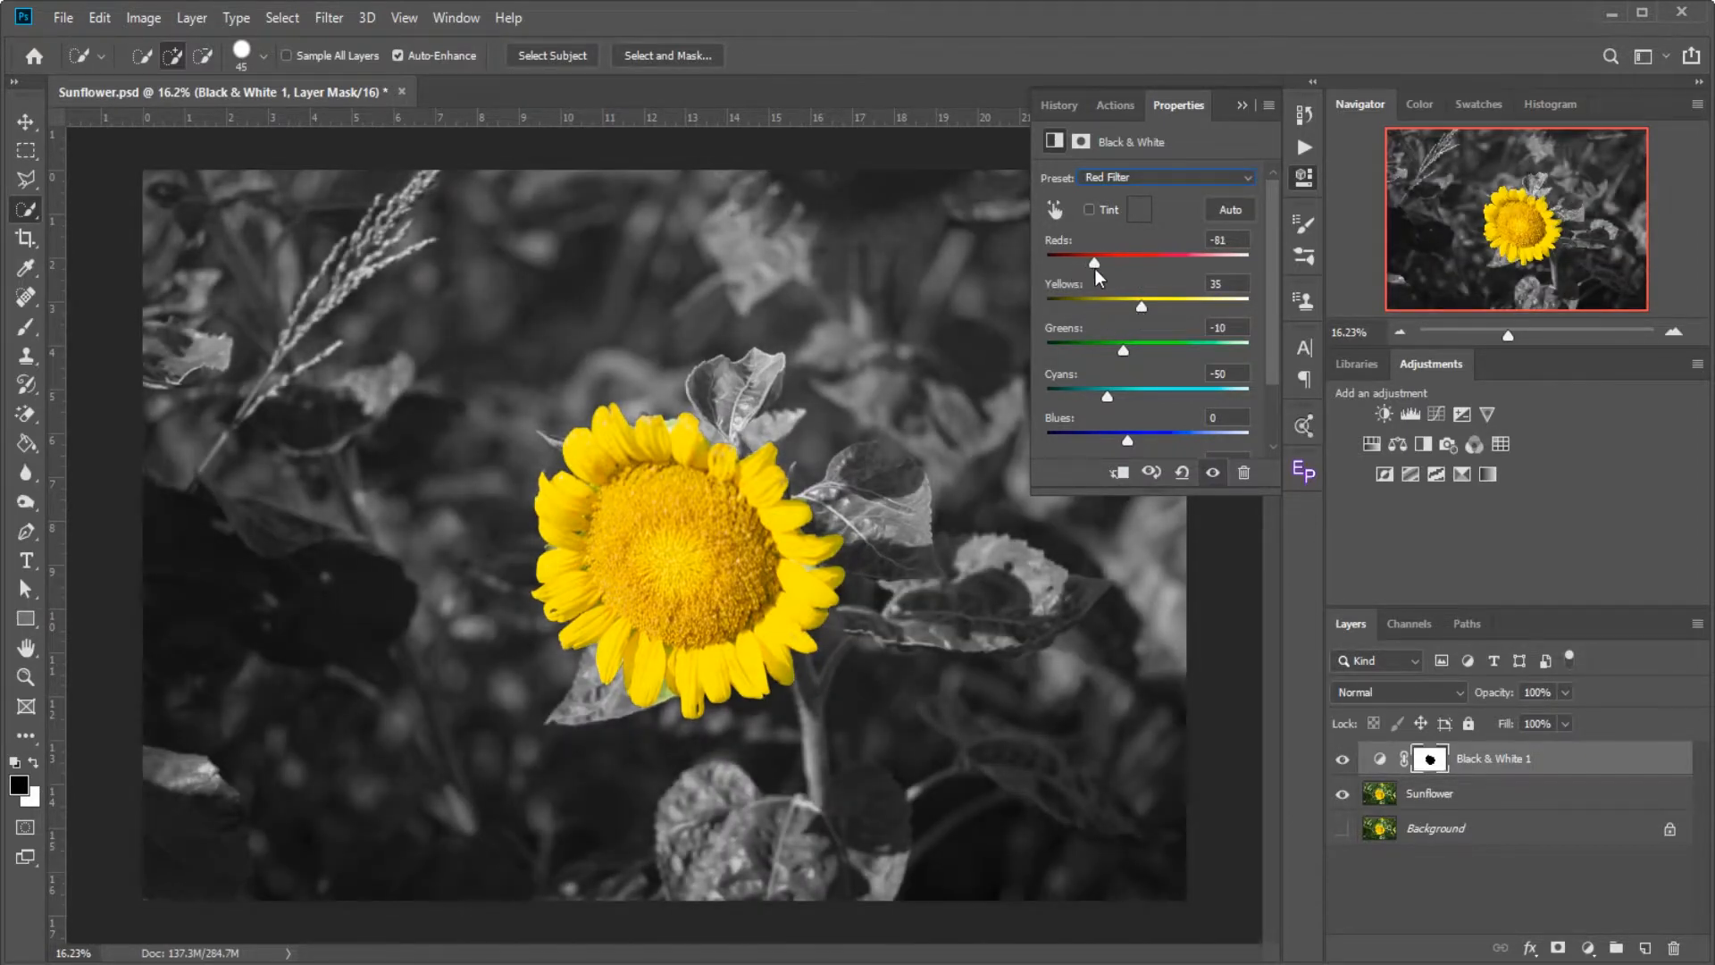
left_click(1251, 173)
left_click(1187, 416)
left_click(1241, 105)
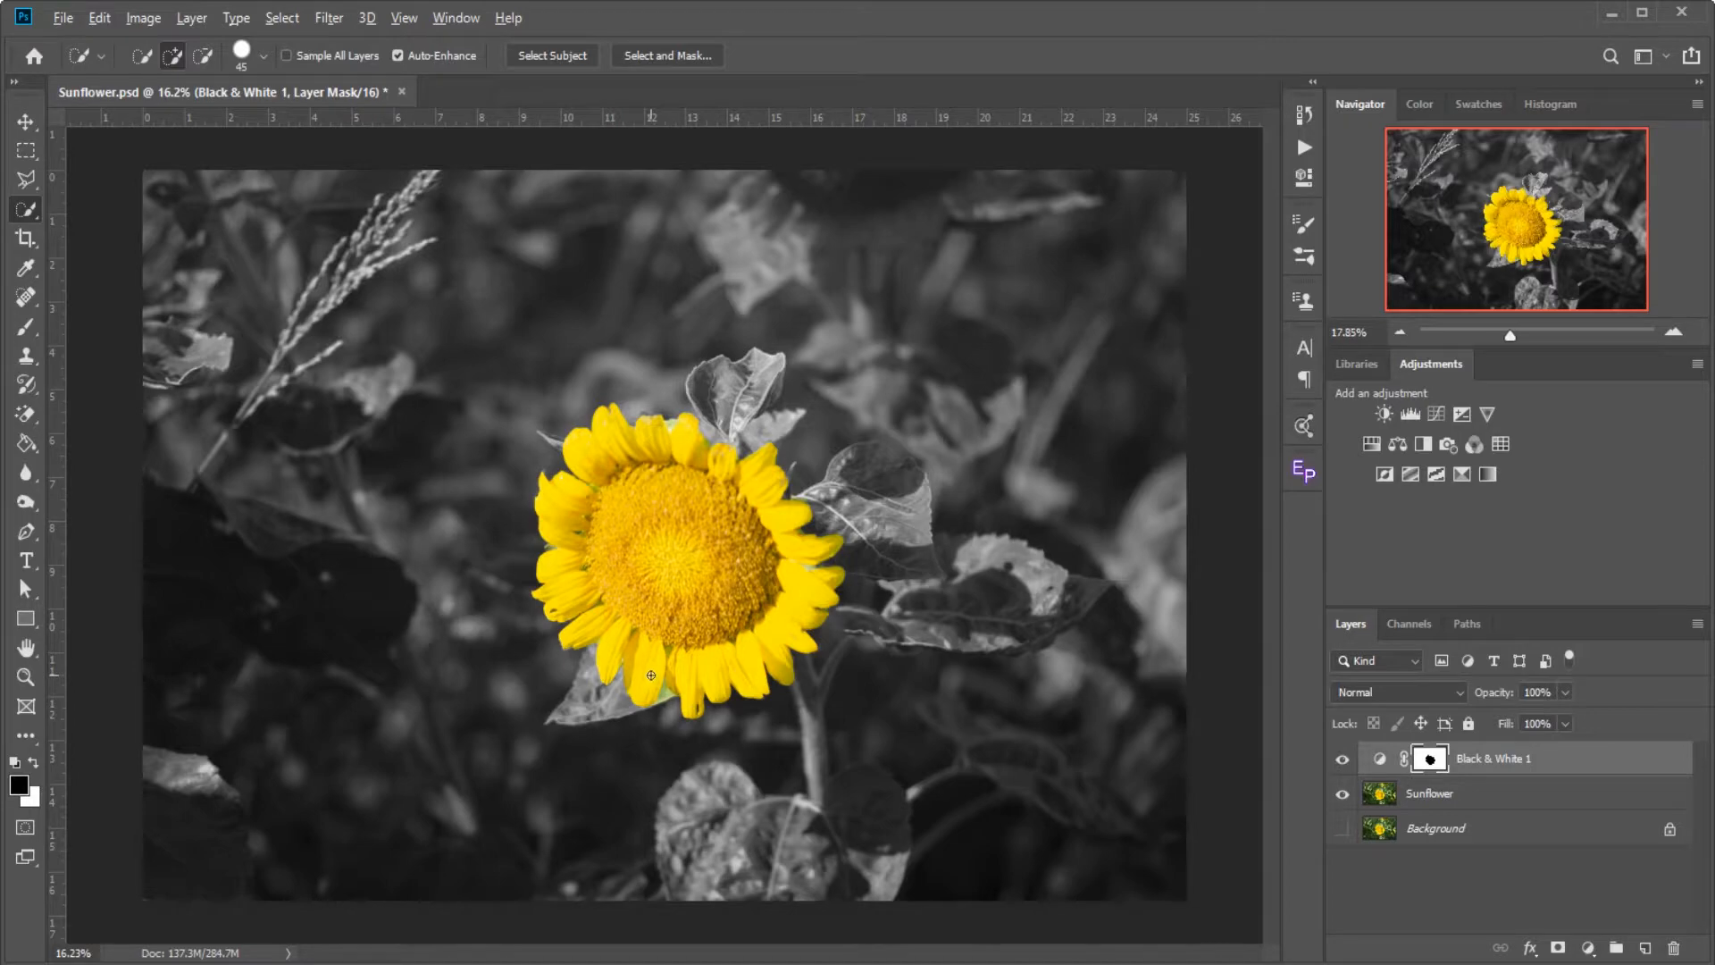
Set up the Brush tool with 100% hardness, 100% opacity, 100% flow and 0% smoothing for retouching the sunflower's edges.
scroll(638, 680, "up", 3)
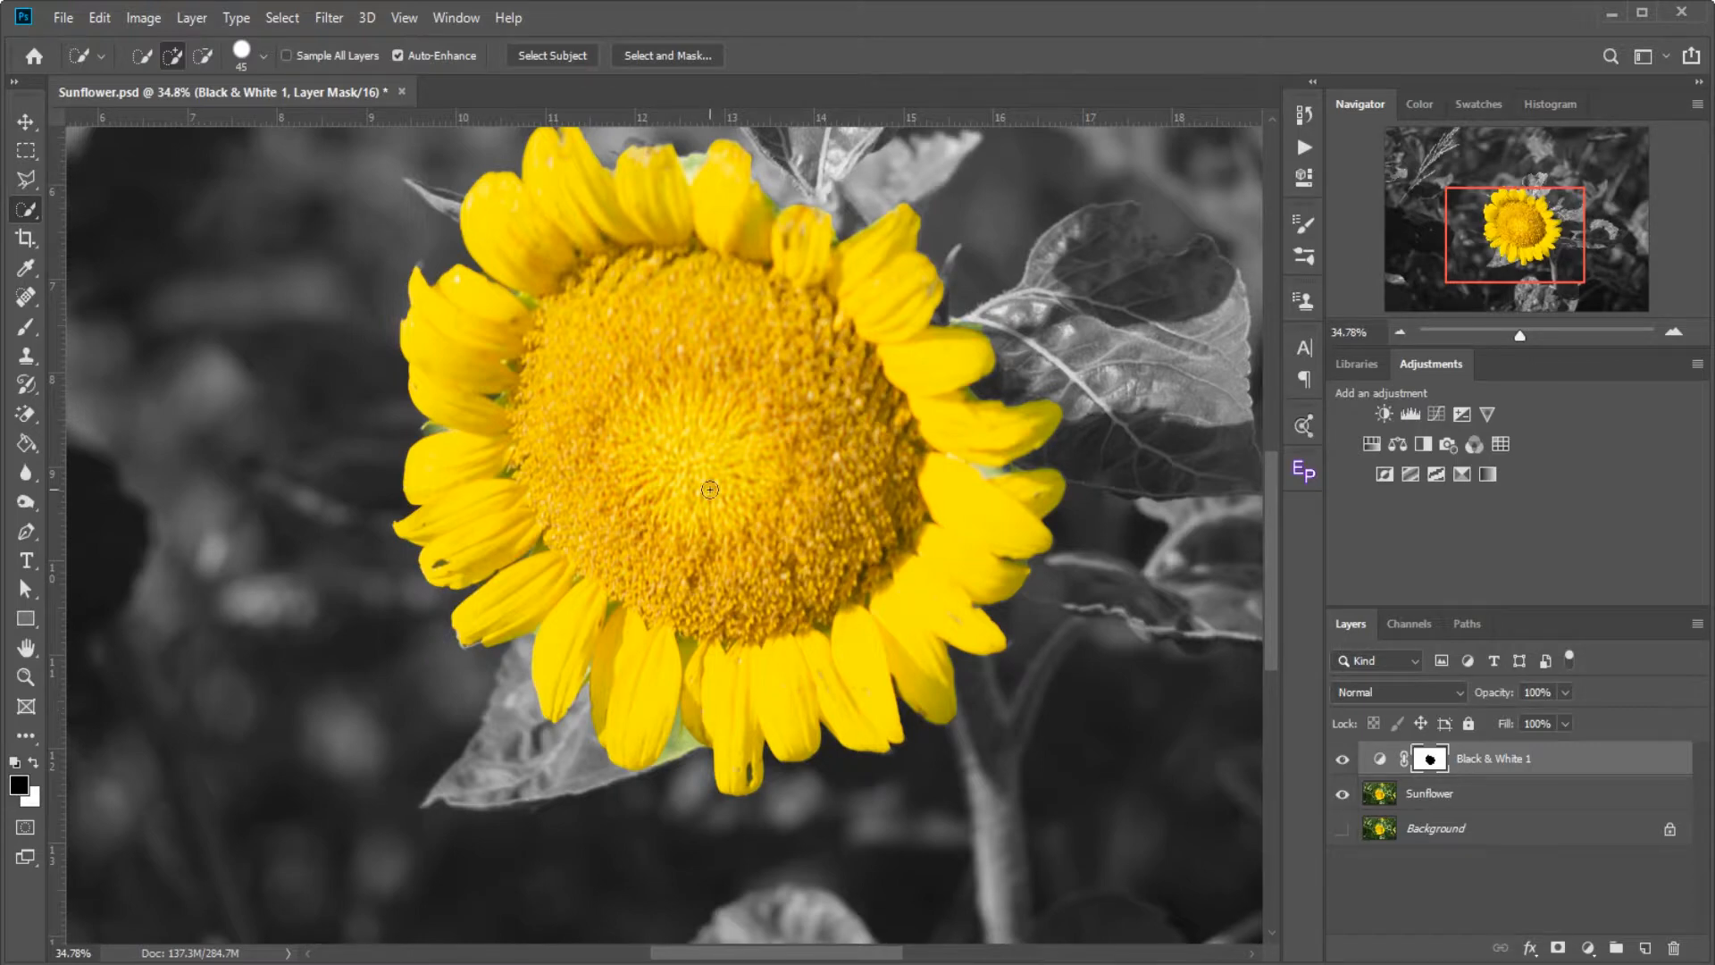
left_click_drag(708, 481, 715, 536)
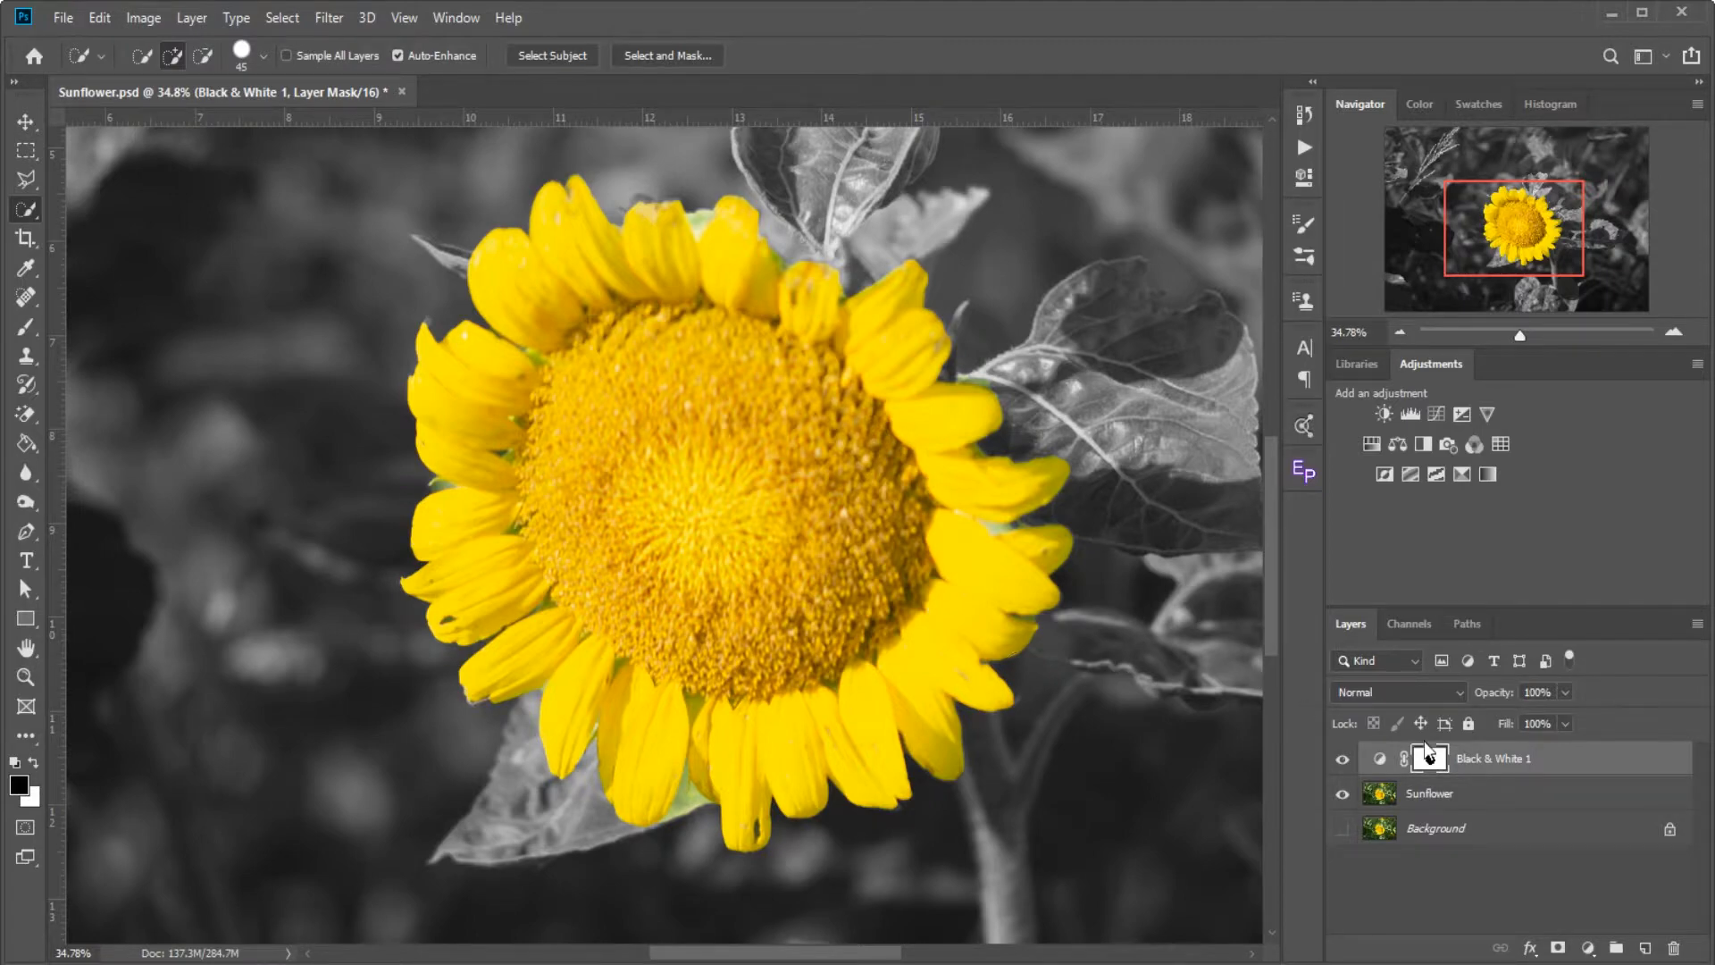
left_click(28, 327)
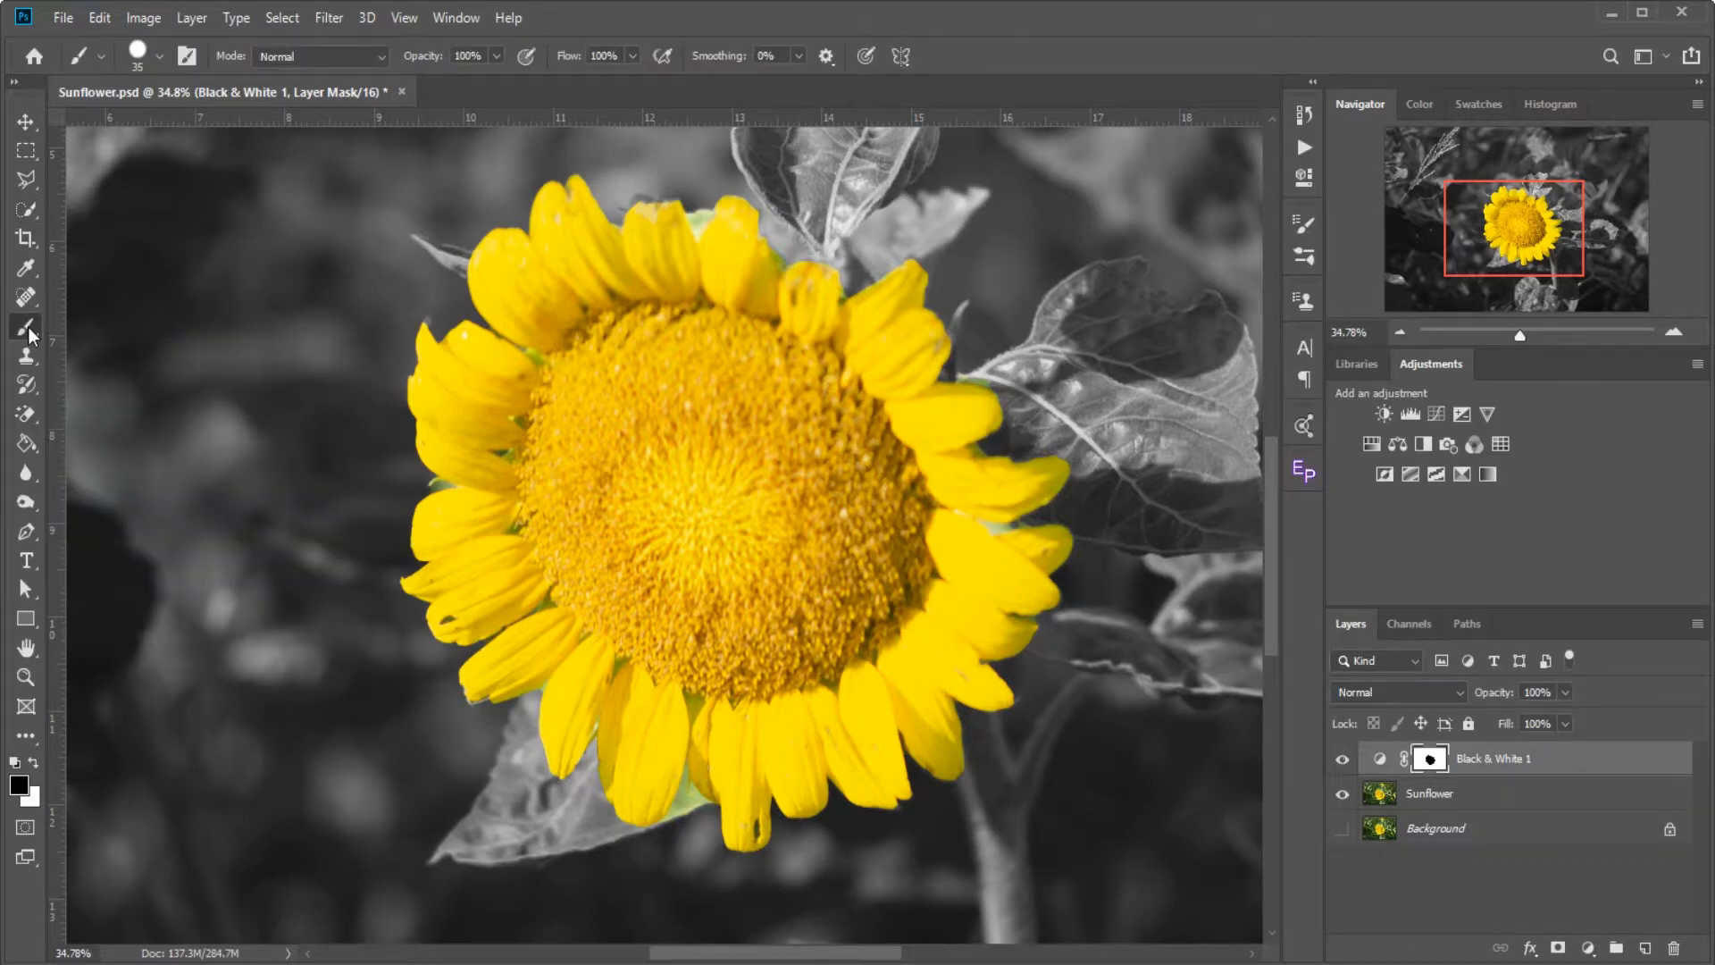
left_click(158, 61)
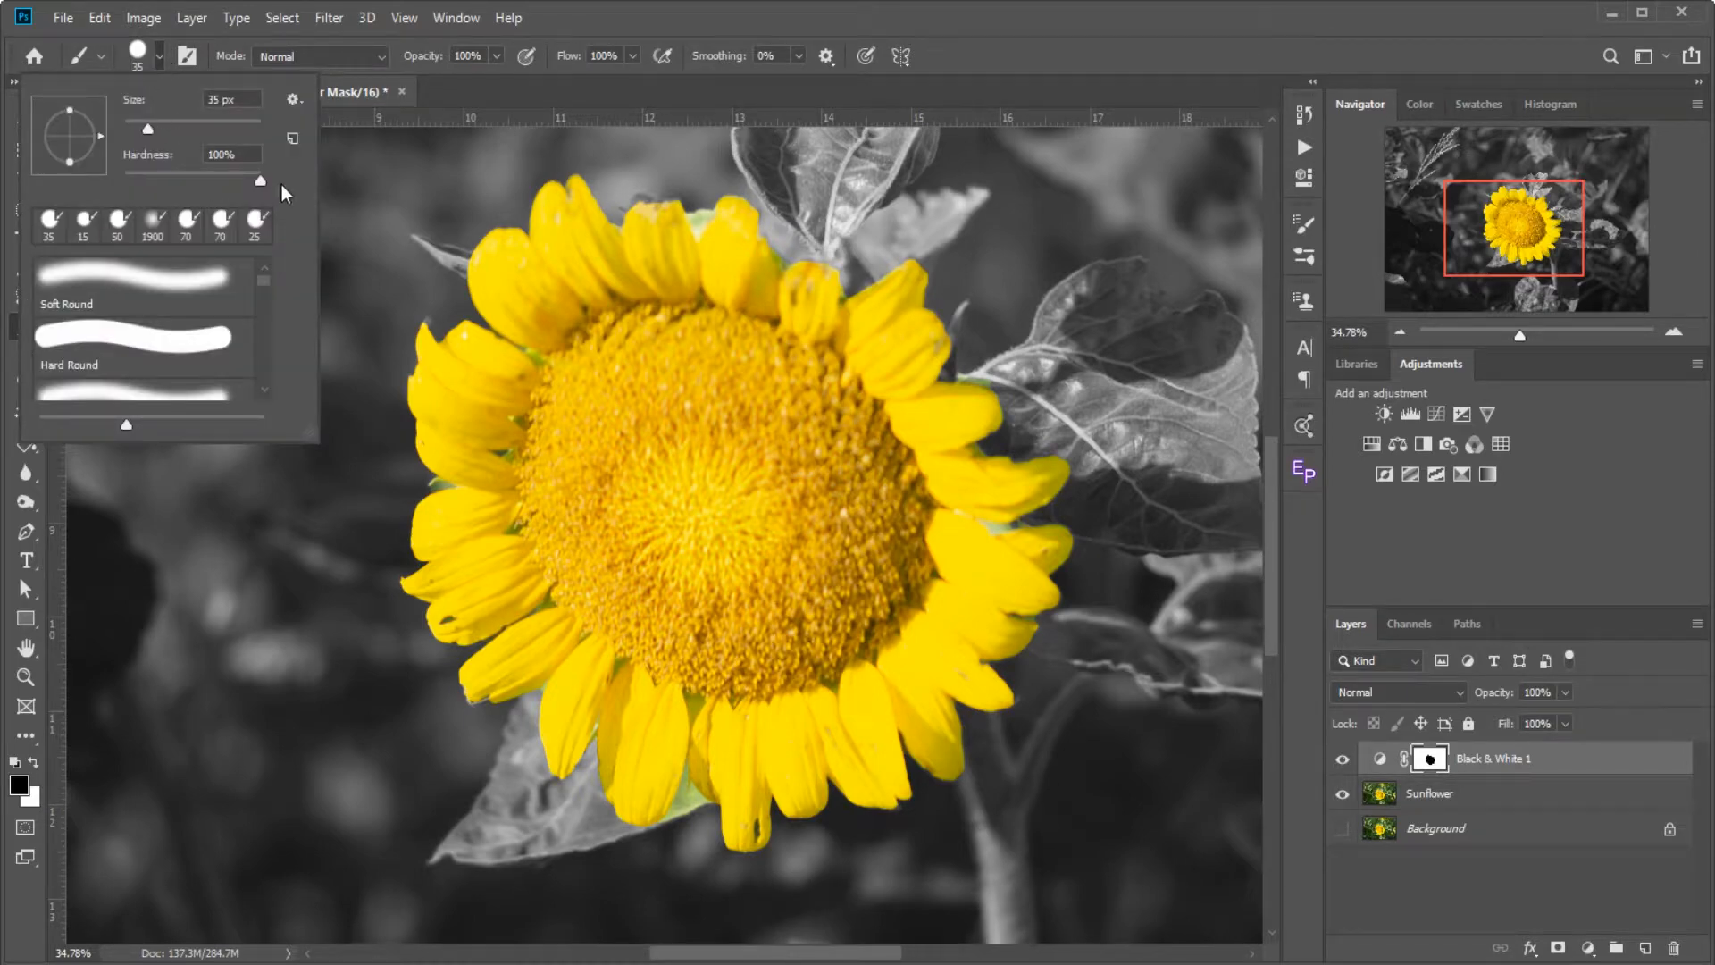
left_click_drag(260, 181, 294, 184)
left_click(496, 59)
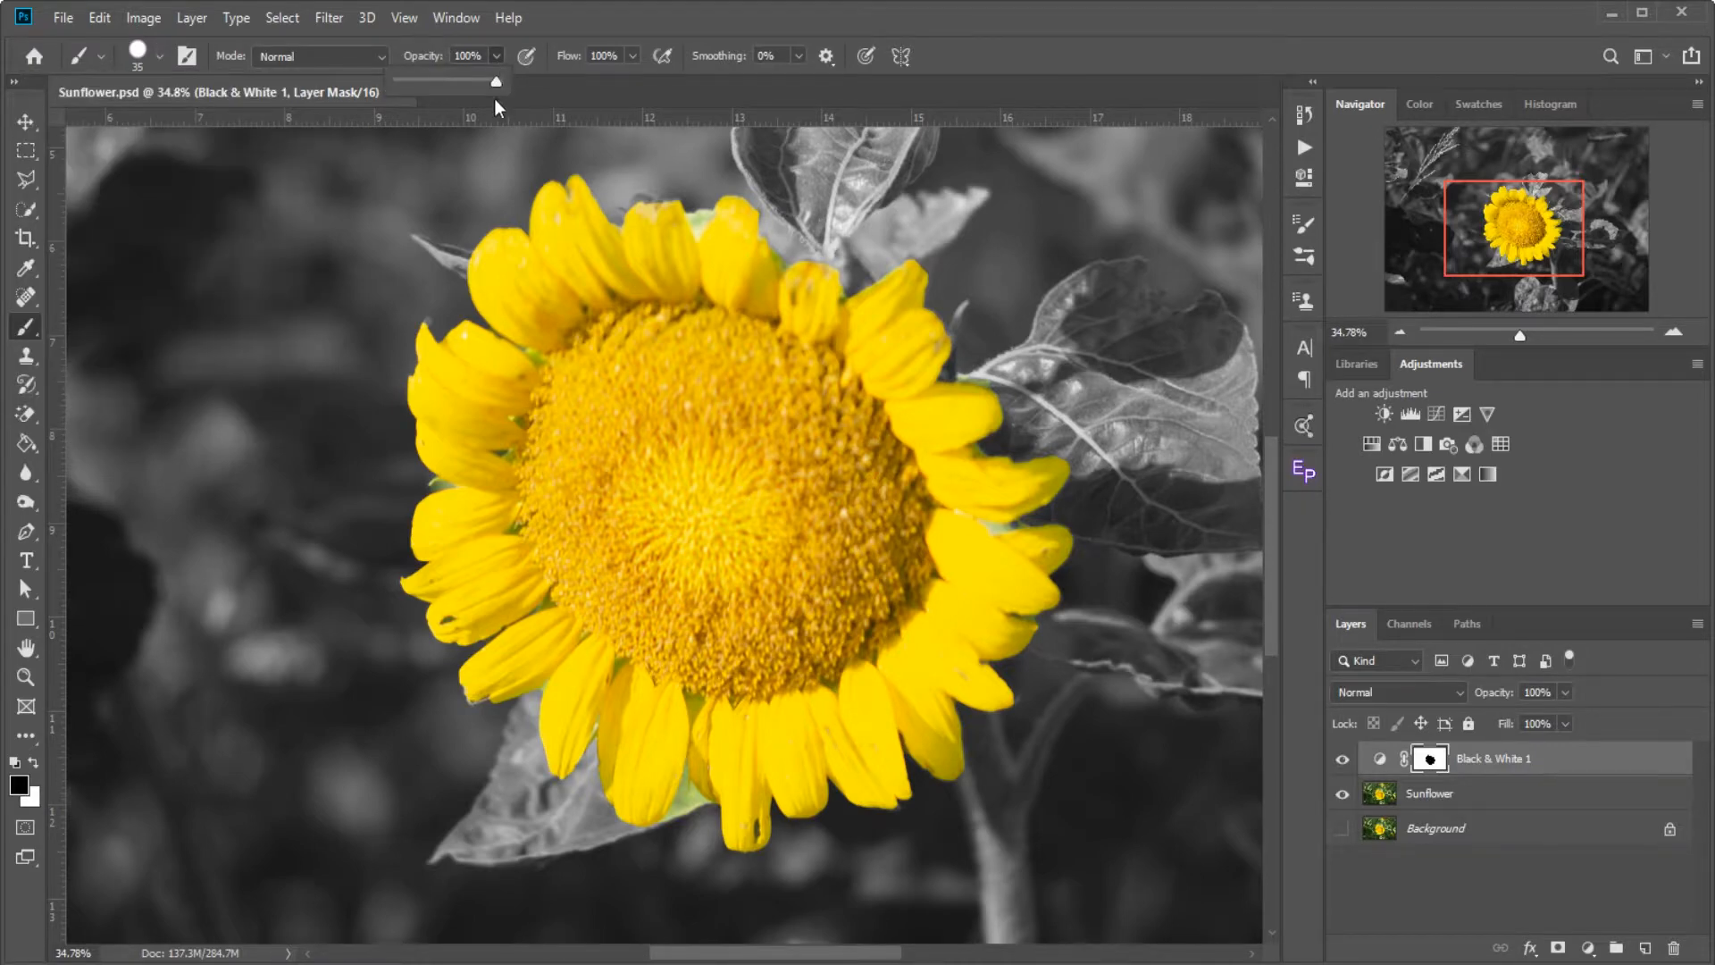
left_click(634, 57)
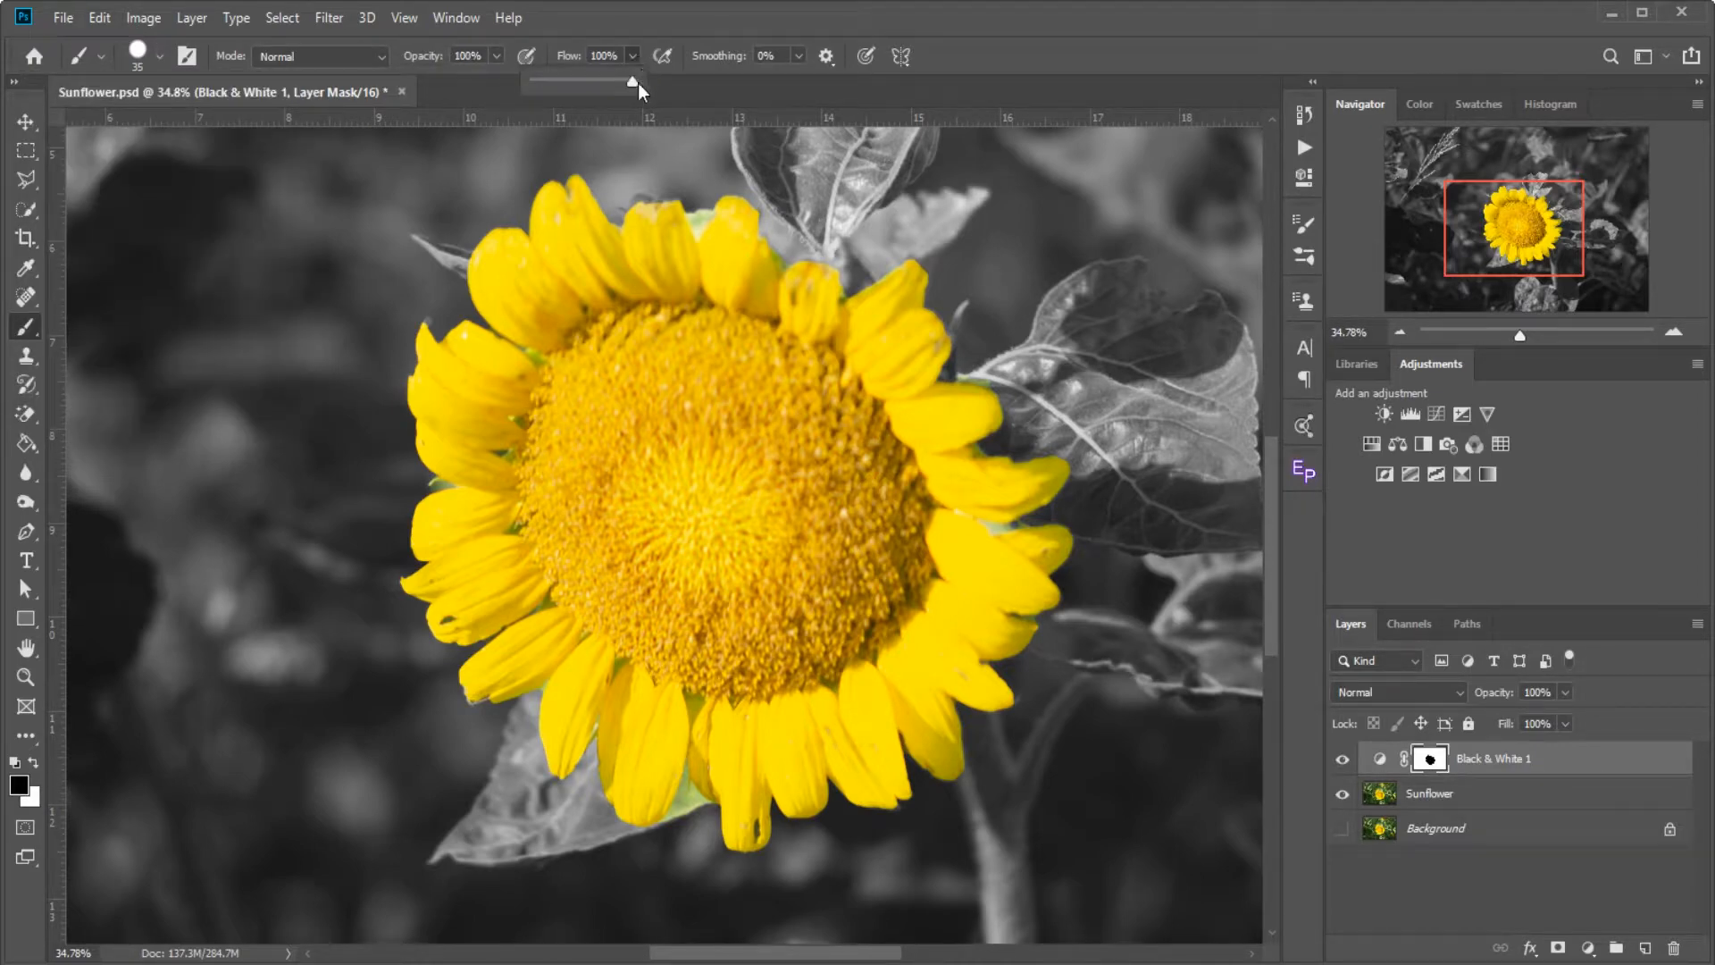
left_click(800, 57)
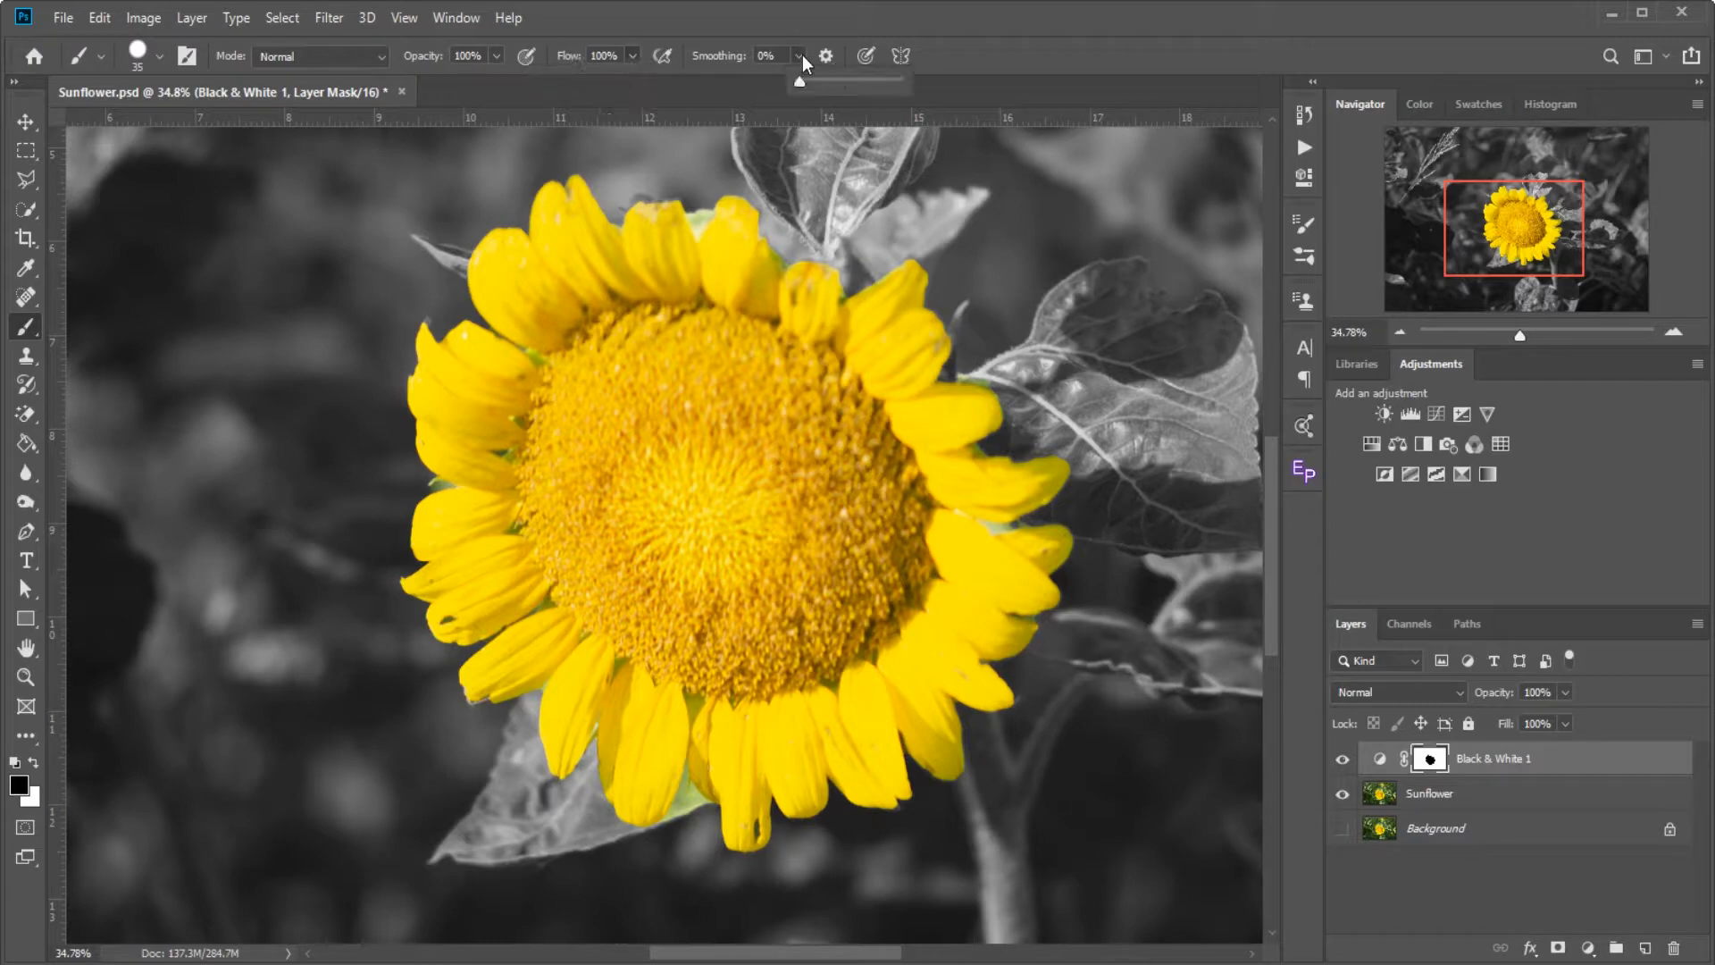
left_click(716, 83)
Make white the foreground color and paint out the green leaf patch between two lower petals on the Black & White 1 mask.
left_click(1386, 794)
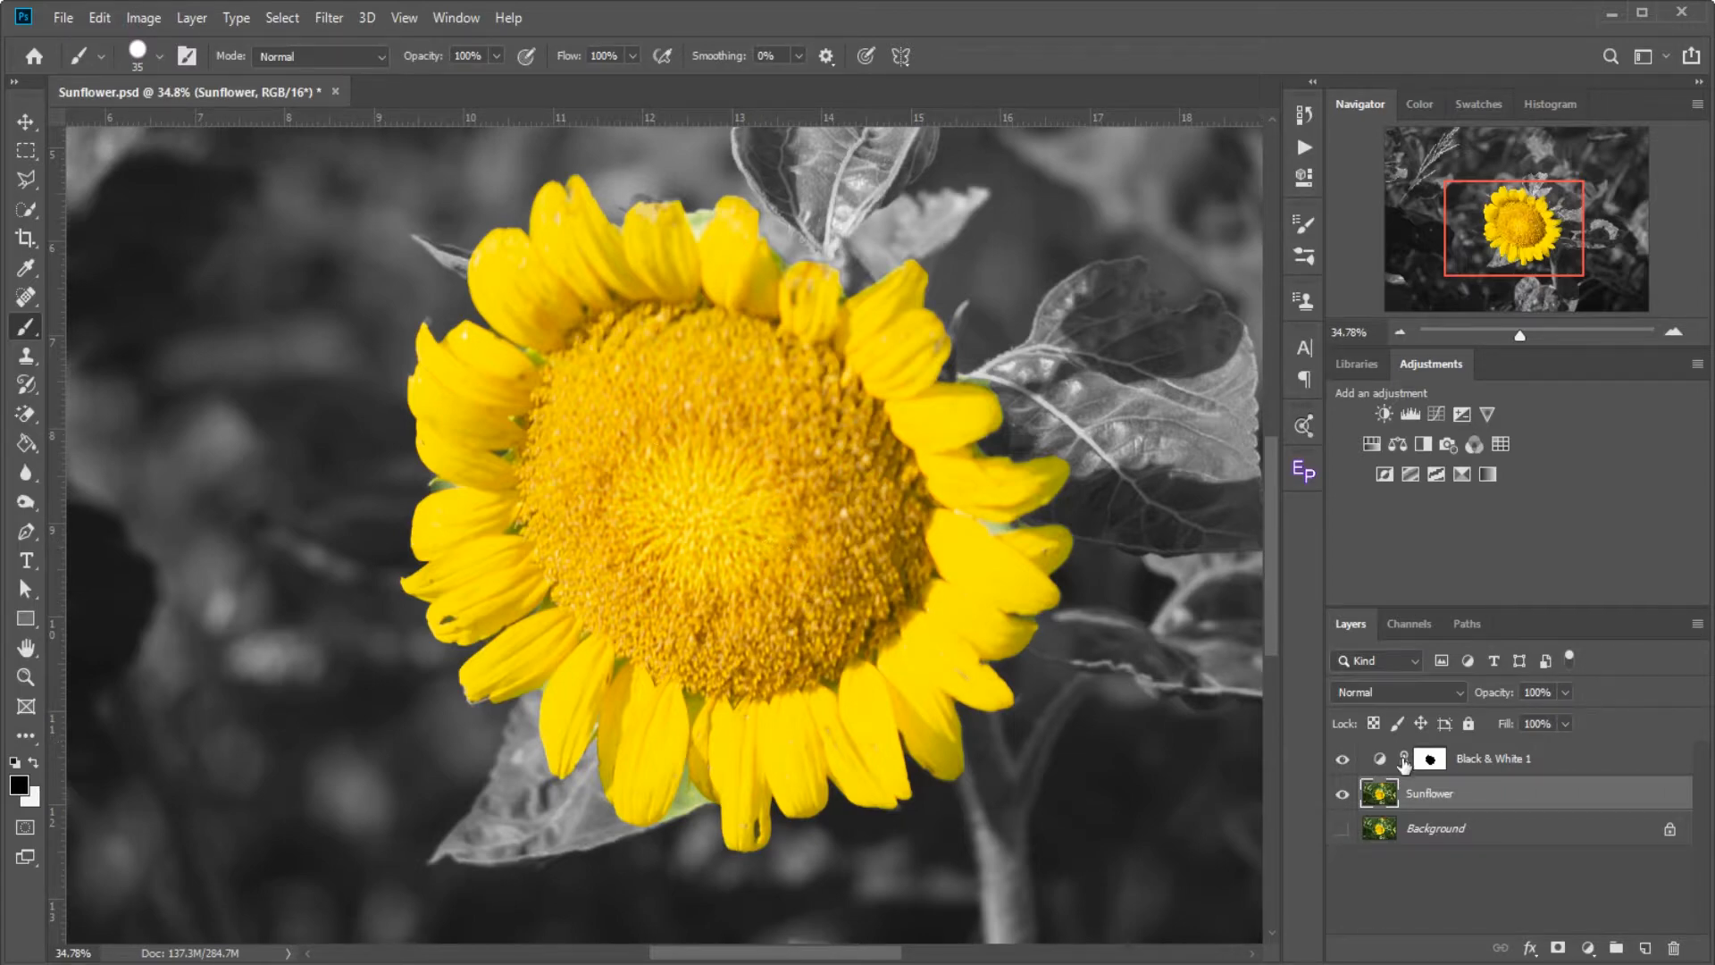
left_click(1434, 761)
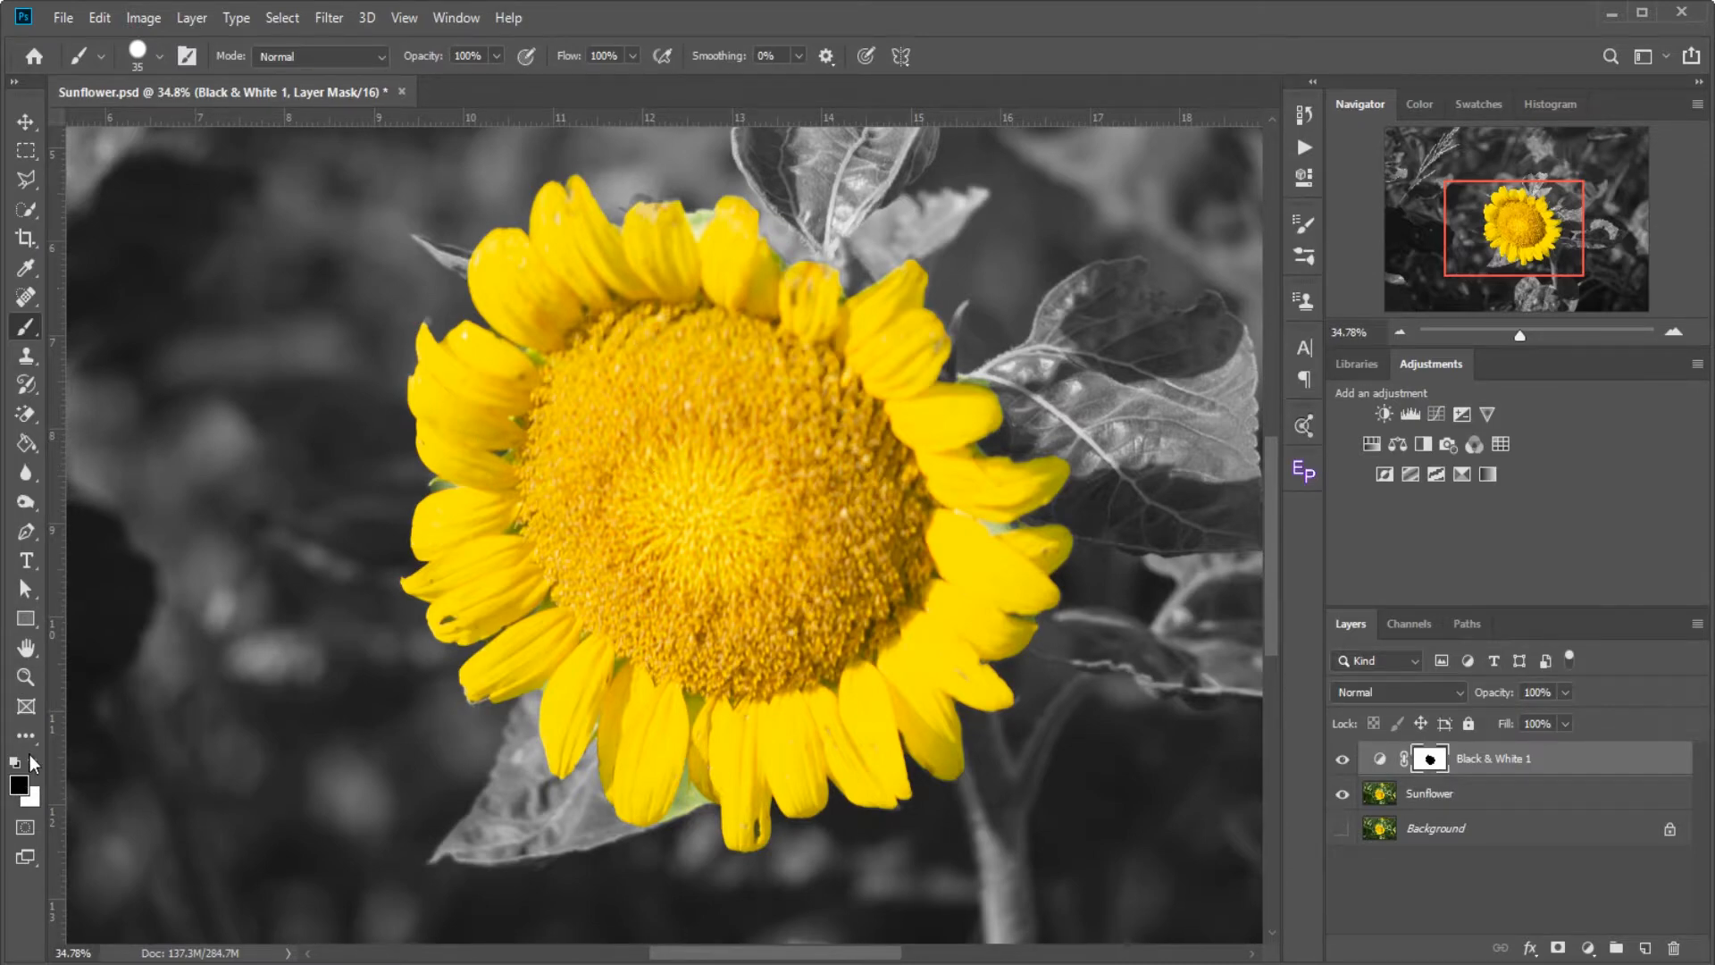
key("x")
left_click(18, 784)
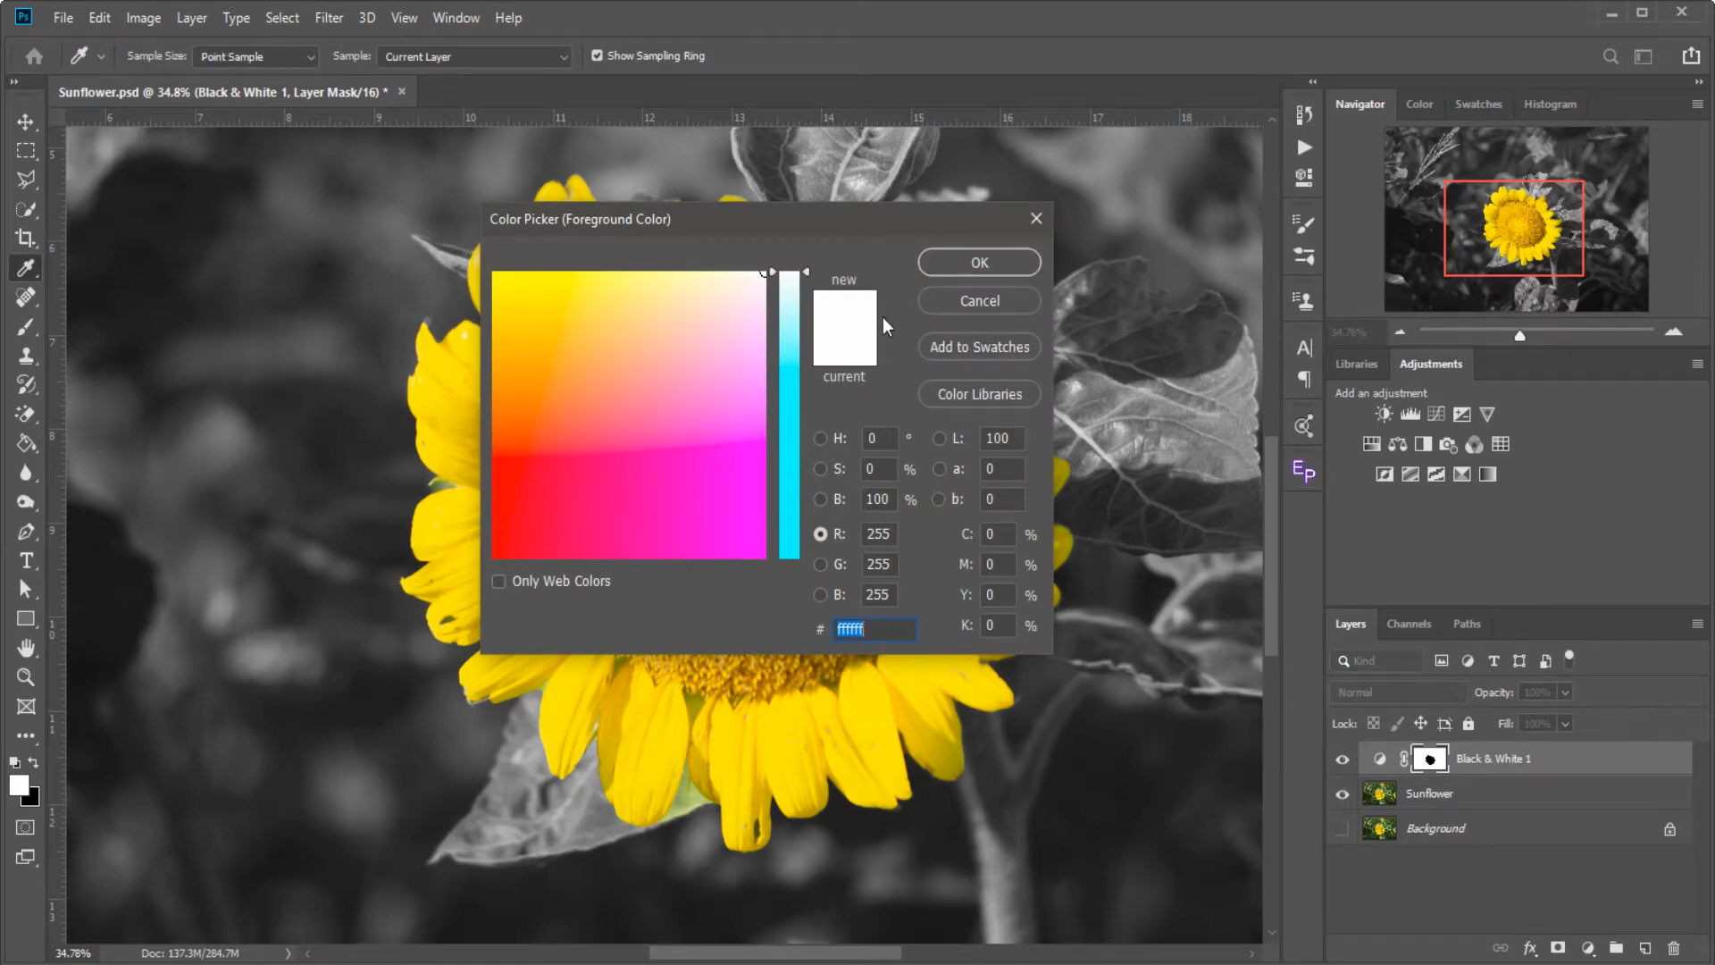
left_click(980, 262)
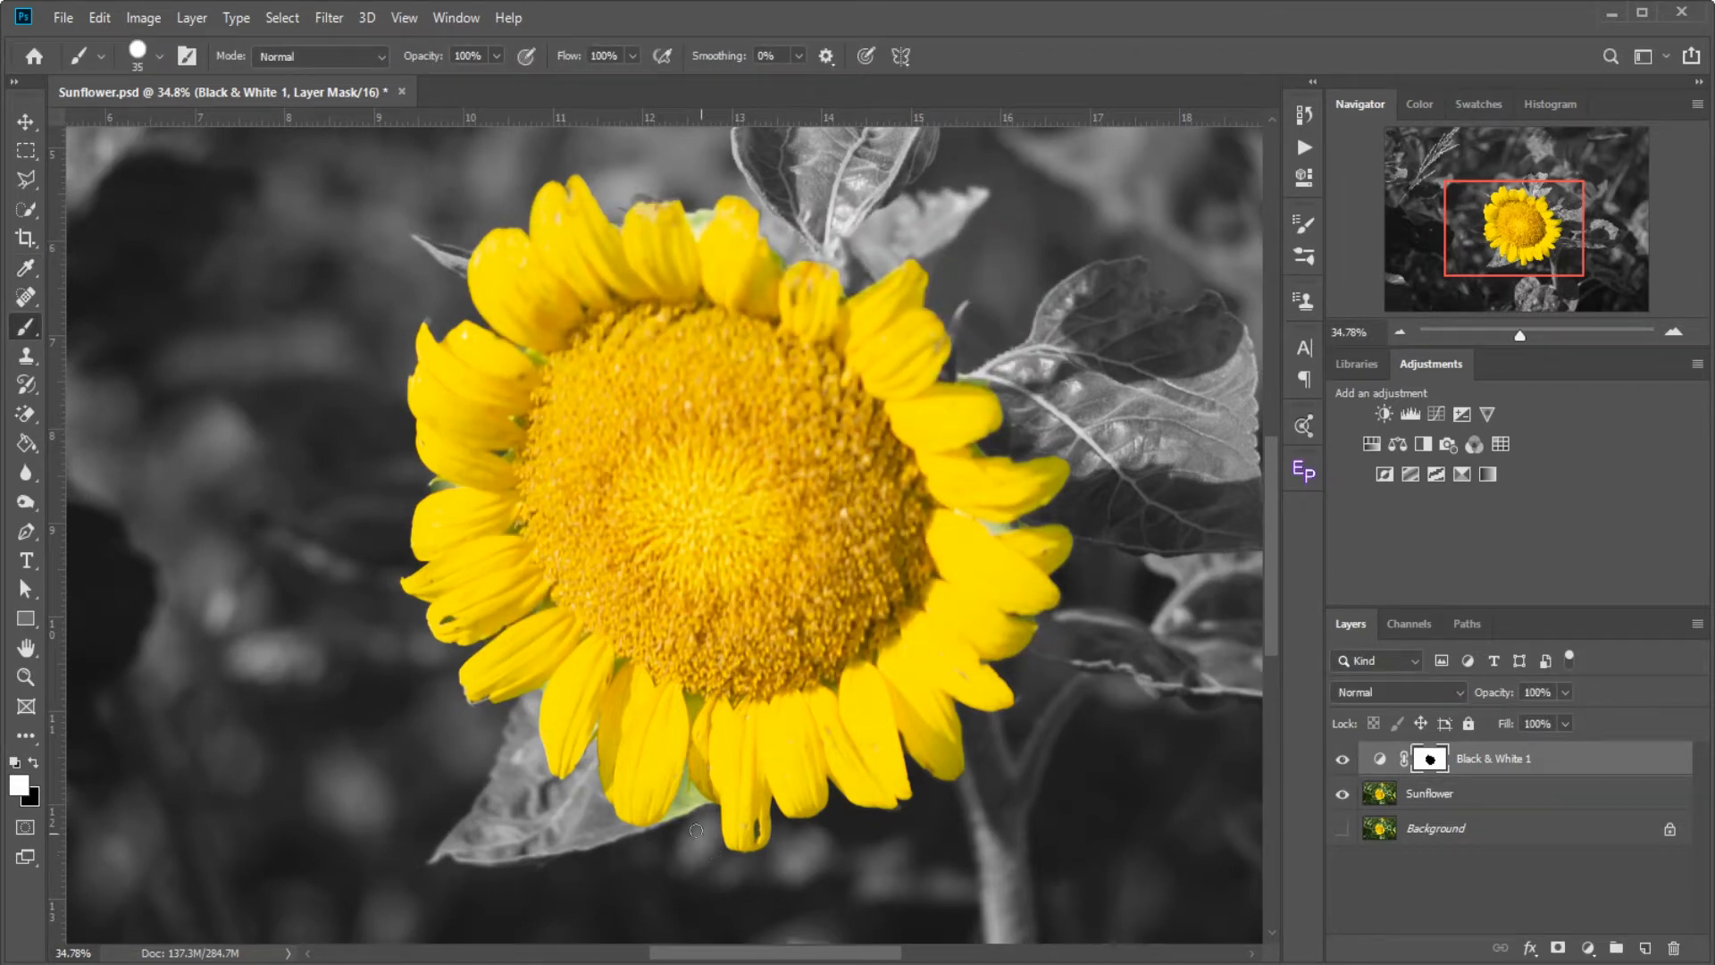
mouse_move(688, 786)
left_mouse_down()
mouse_move(673, 818)
mouse_move(690, 798)
mouse_move(704, 811)
left_mouse_up()
Paint white on the mask with a 15 px brush over the green gap between the lower petals, just below the flower center.
key("alt")
scroll(724, 772, "up", 5)
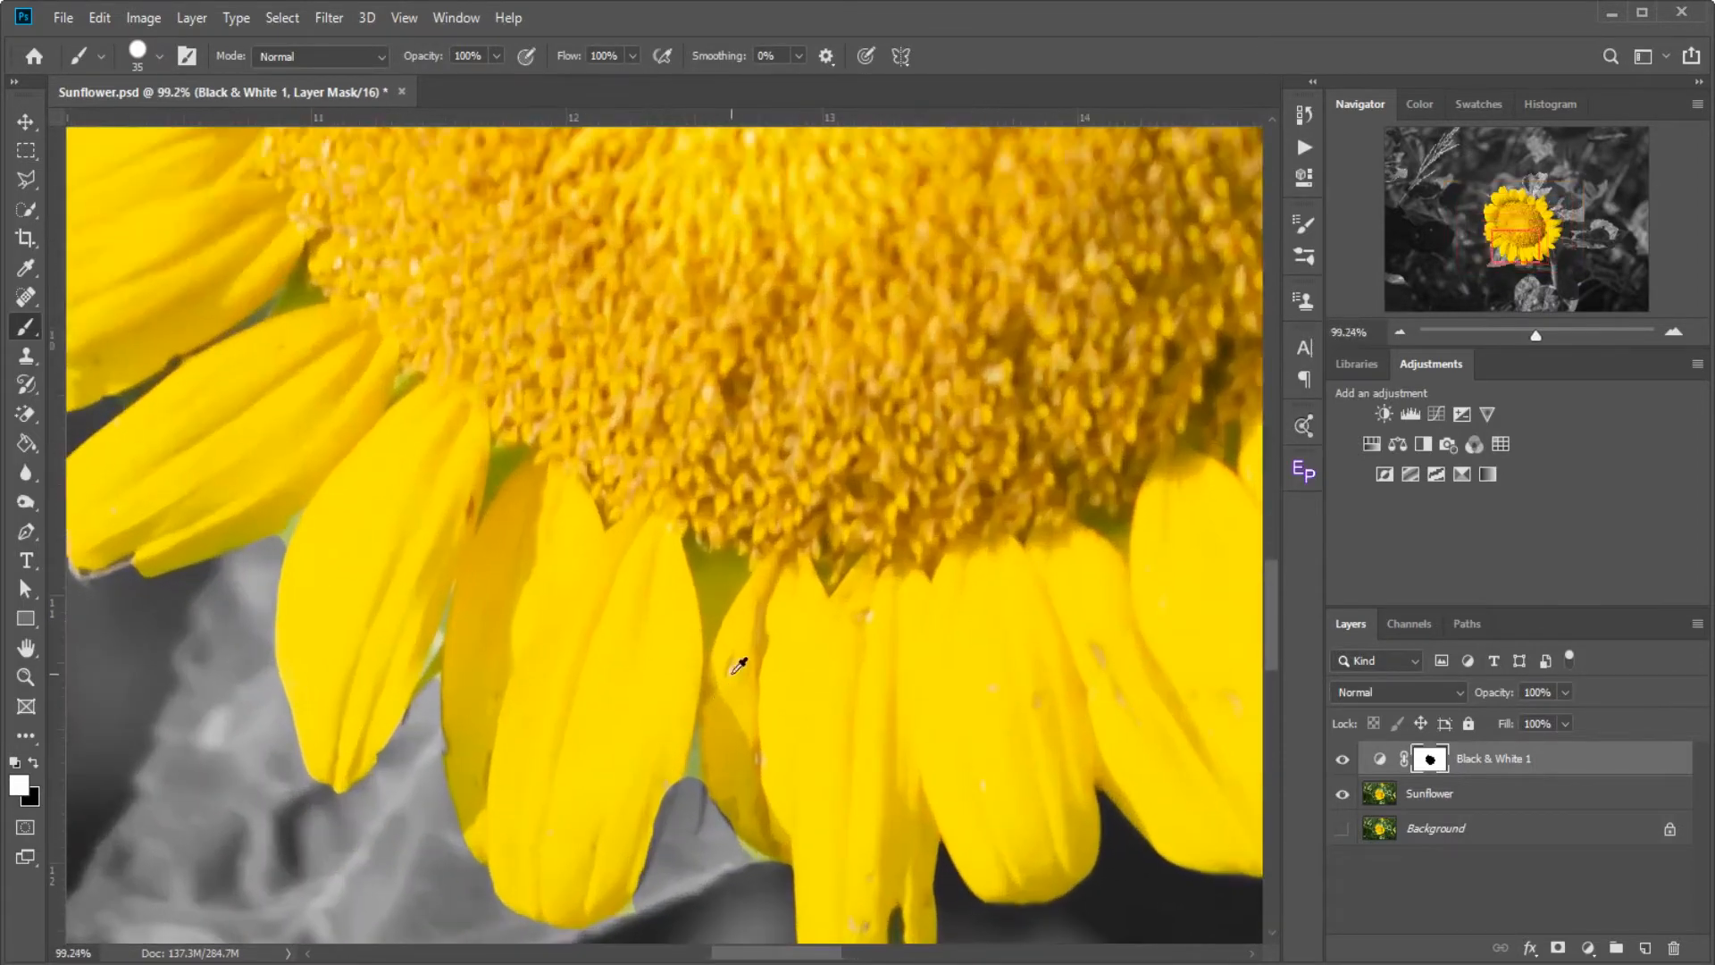
key("bracketleft")
mouse_move(685, 538)
left_mouse_down()
mouse_move(712, 636)
mouse_move(696, 558)
mouse_move(707, 622)
left_mouse_up()
mouse_move(731, 565)
left_mouse_down()
mouse_move(725, 612)
mouse_move(715, 540)
mouse_move(726, 621)
mouse_move(741, 572)
mouse_move(715, 628)
left_mouse_up()
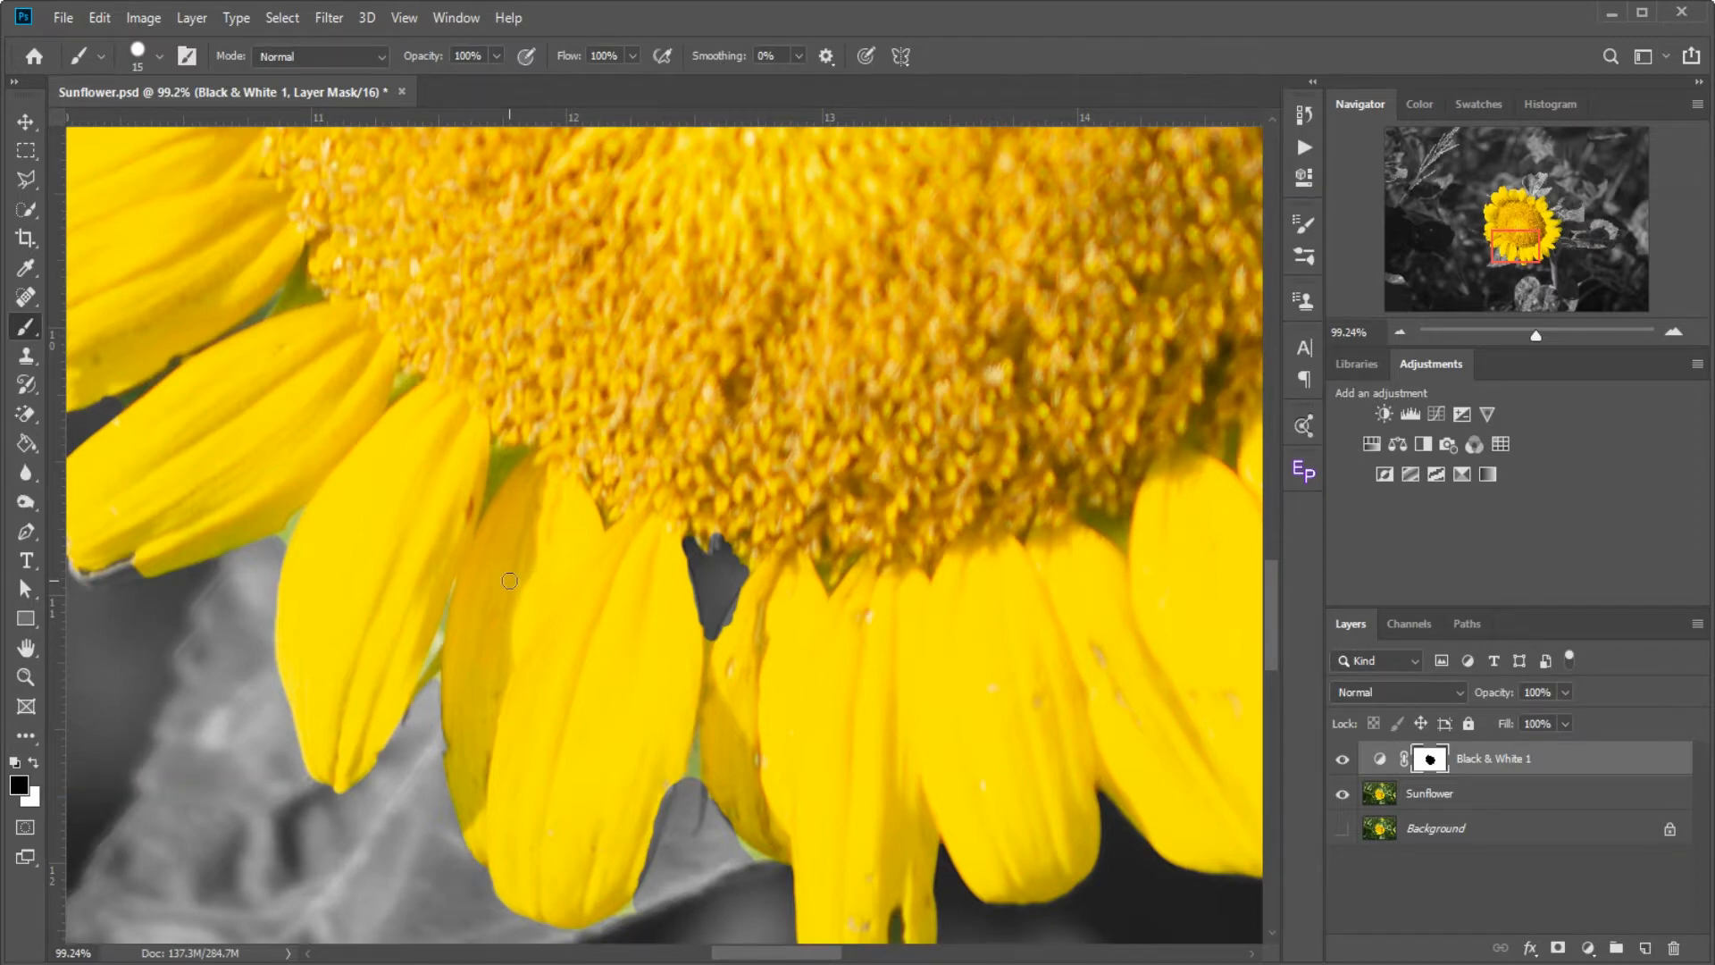
Bring back the color in that petal gap by painting black on the mask with a 40 px brush.
key("bracketright")
key("bracketright")
key("bracketright")
key("bracketright")
key("bracketright")
mouse_move(717, 585)
left_mouse_down()
mouse_move(686, 526)
mouse_move(730, 651)
mouse_move(714, 536)
left_mouse_up()
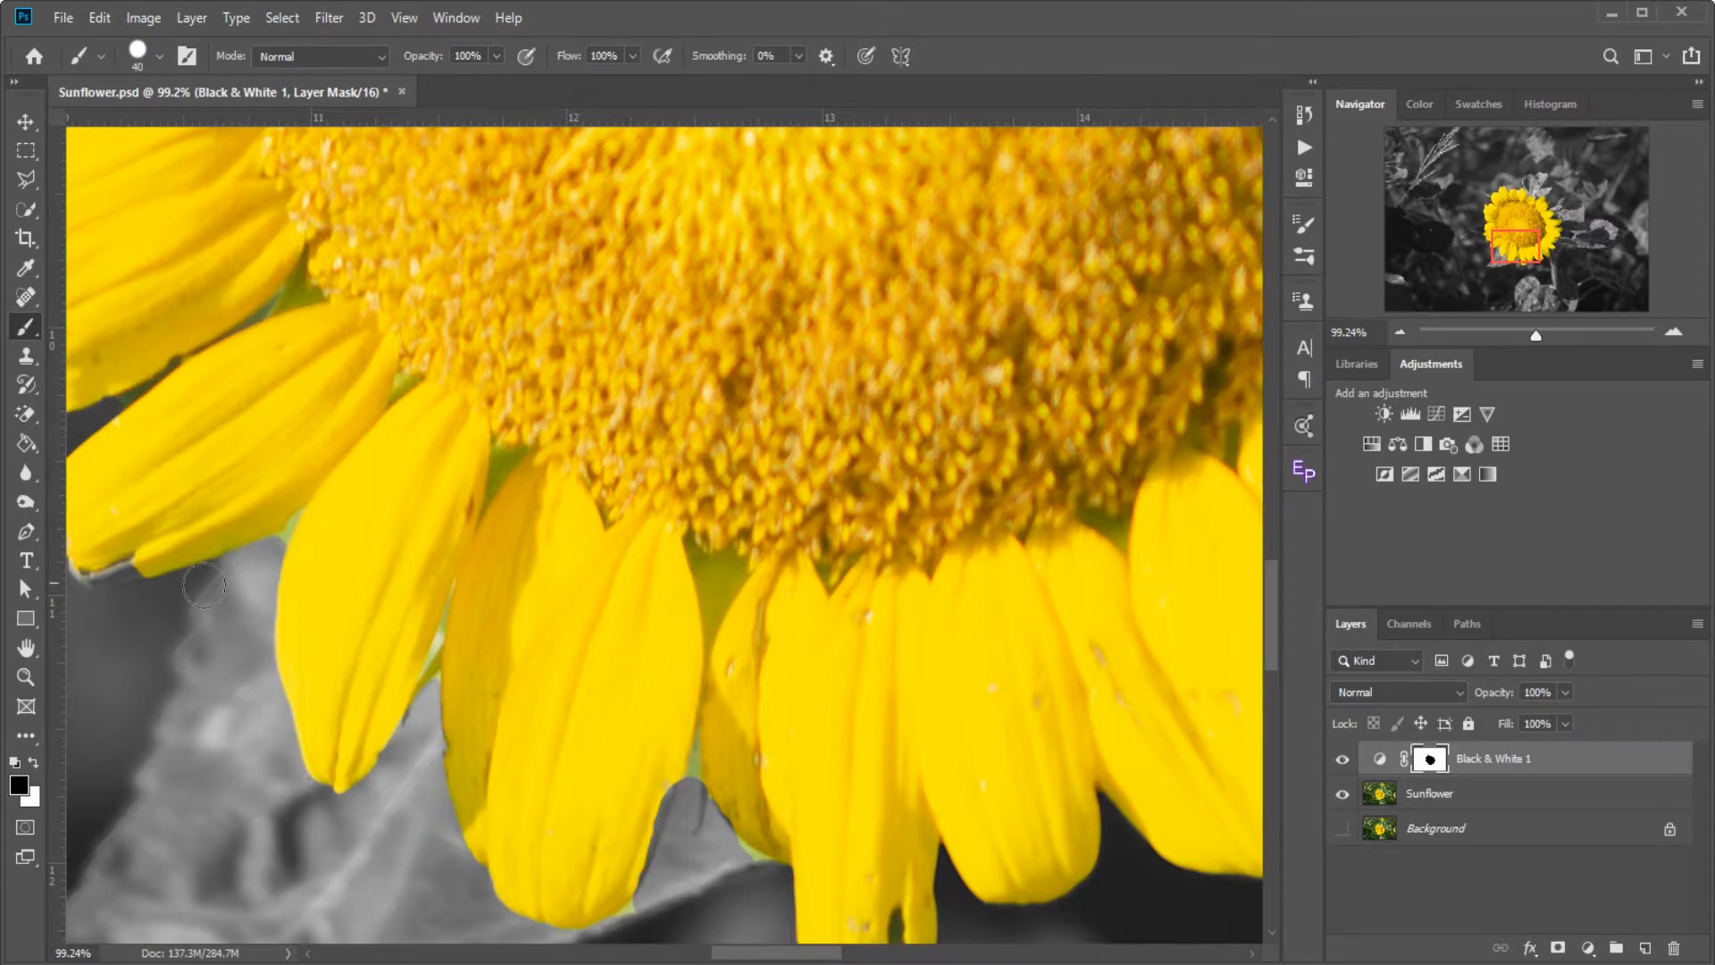
Paint white on the mask with a 10 px brush over the small green gap between the lower-left petals.
left_click(33, 761)
key("bracketleft")
key("bracketleft")
key("bracketleft")
mouse_move(501, 449)
left_mouse_down()
mouse_move(490, 511)
mouse_move(490, 474)
mouse_move(478, 500)
left_mouse_up()
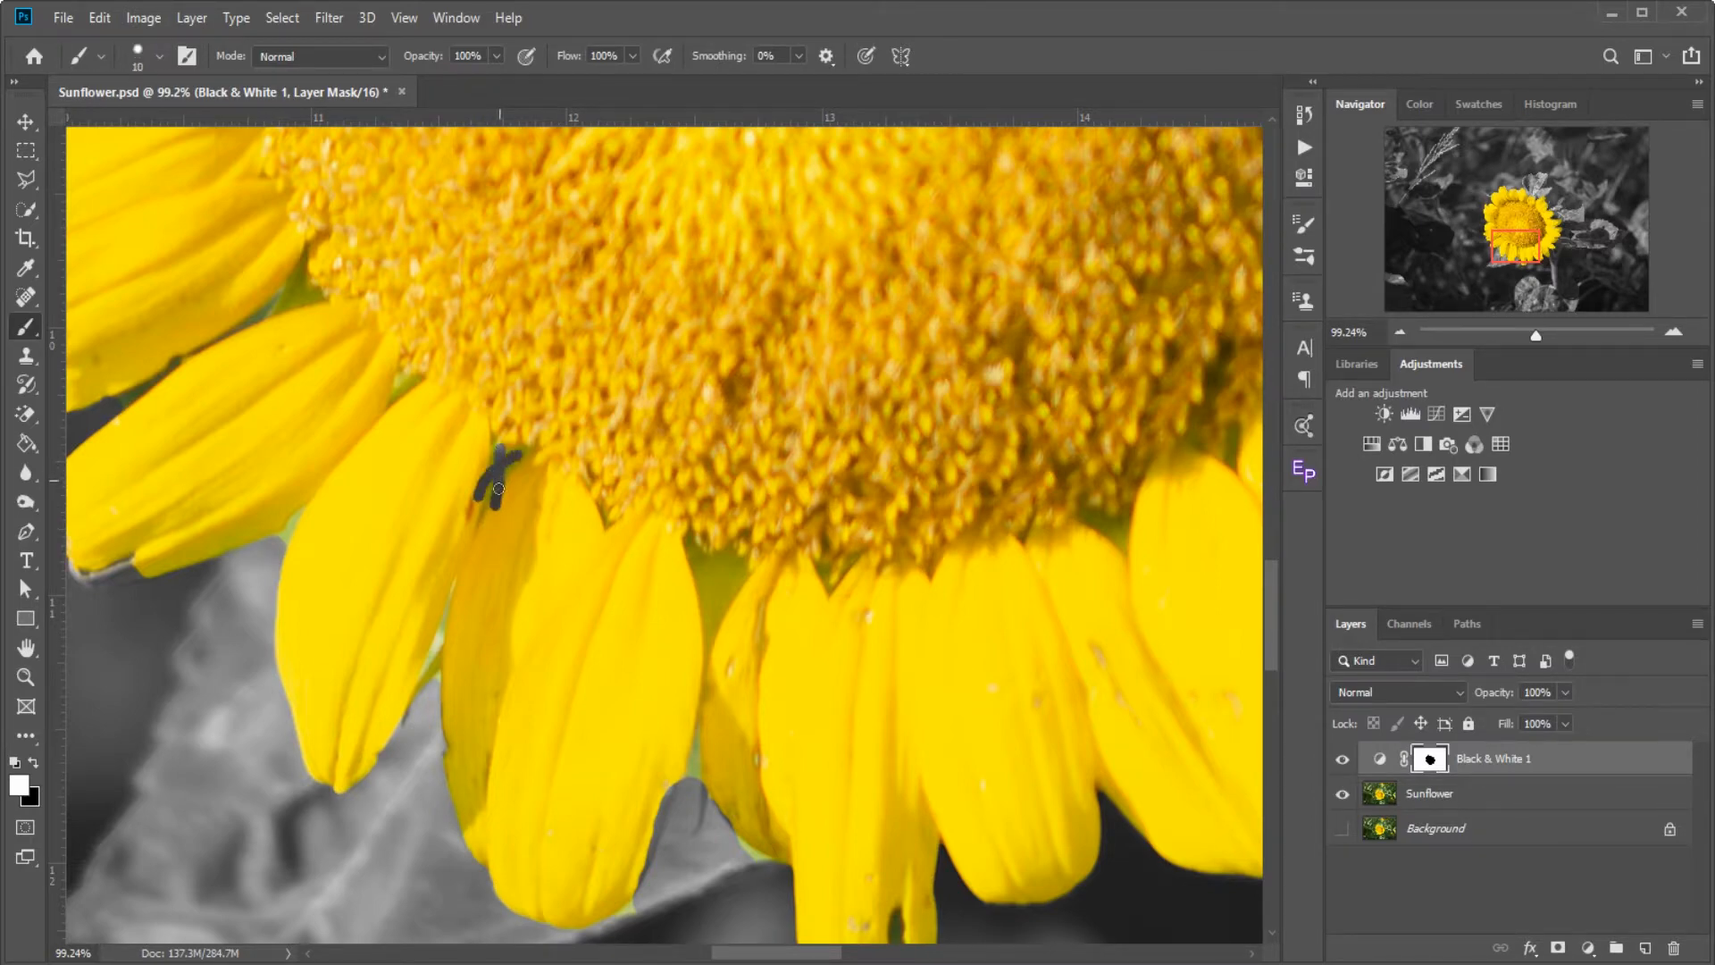
Restore the color of the small lower-left petal gap by painting black on the mask, enlarging the brush to 35 px.
key("x")
left_click_drag(484, 464, 509, 453)
key("bracketright")
key("bracketright")
key("bracketright")
key("bracketright")
key("bracketright")
mouse_move(503, 459)
left_mouse_down()
mouse_move(474, 506)
mouse_move(501, 479)
mouse_move(520, 518)
left_mouse_up()
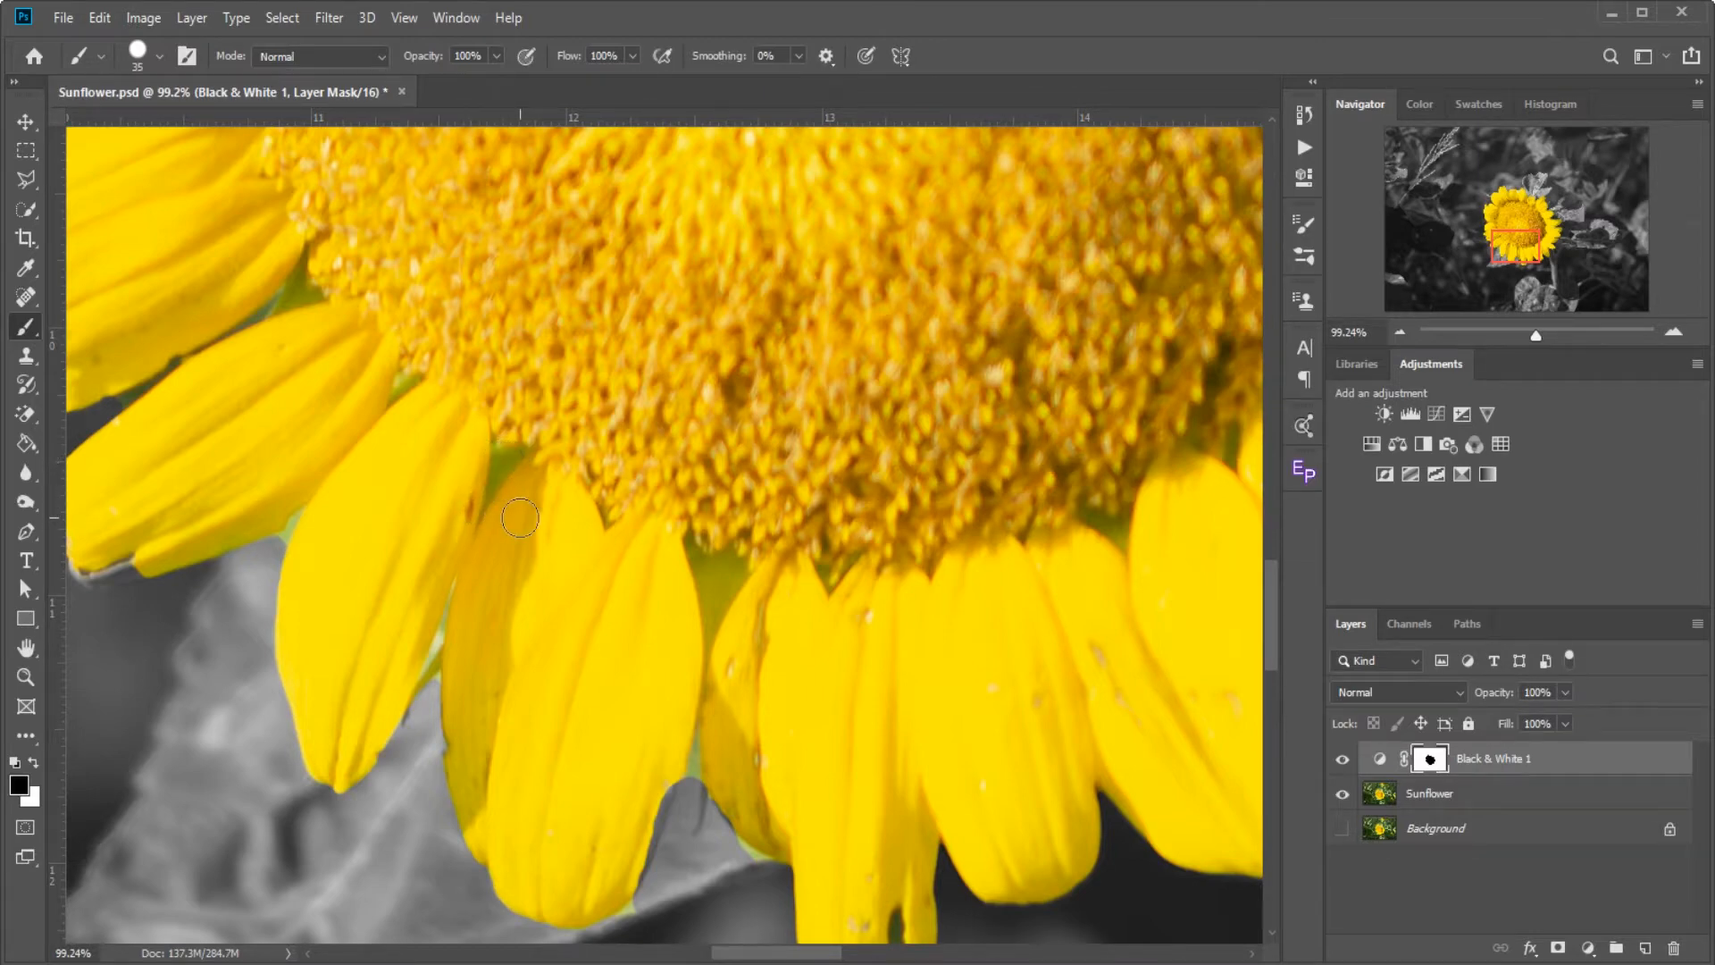
On the Sunflower layer, select the leaf above the flower and the one at its lower left with the Quick Selection tool.
scroll(631, 507, "down", 5)
key("z")
scroll(631, 507, "up", 6)
scroll(630, 507, "down", 5)
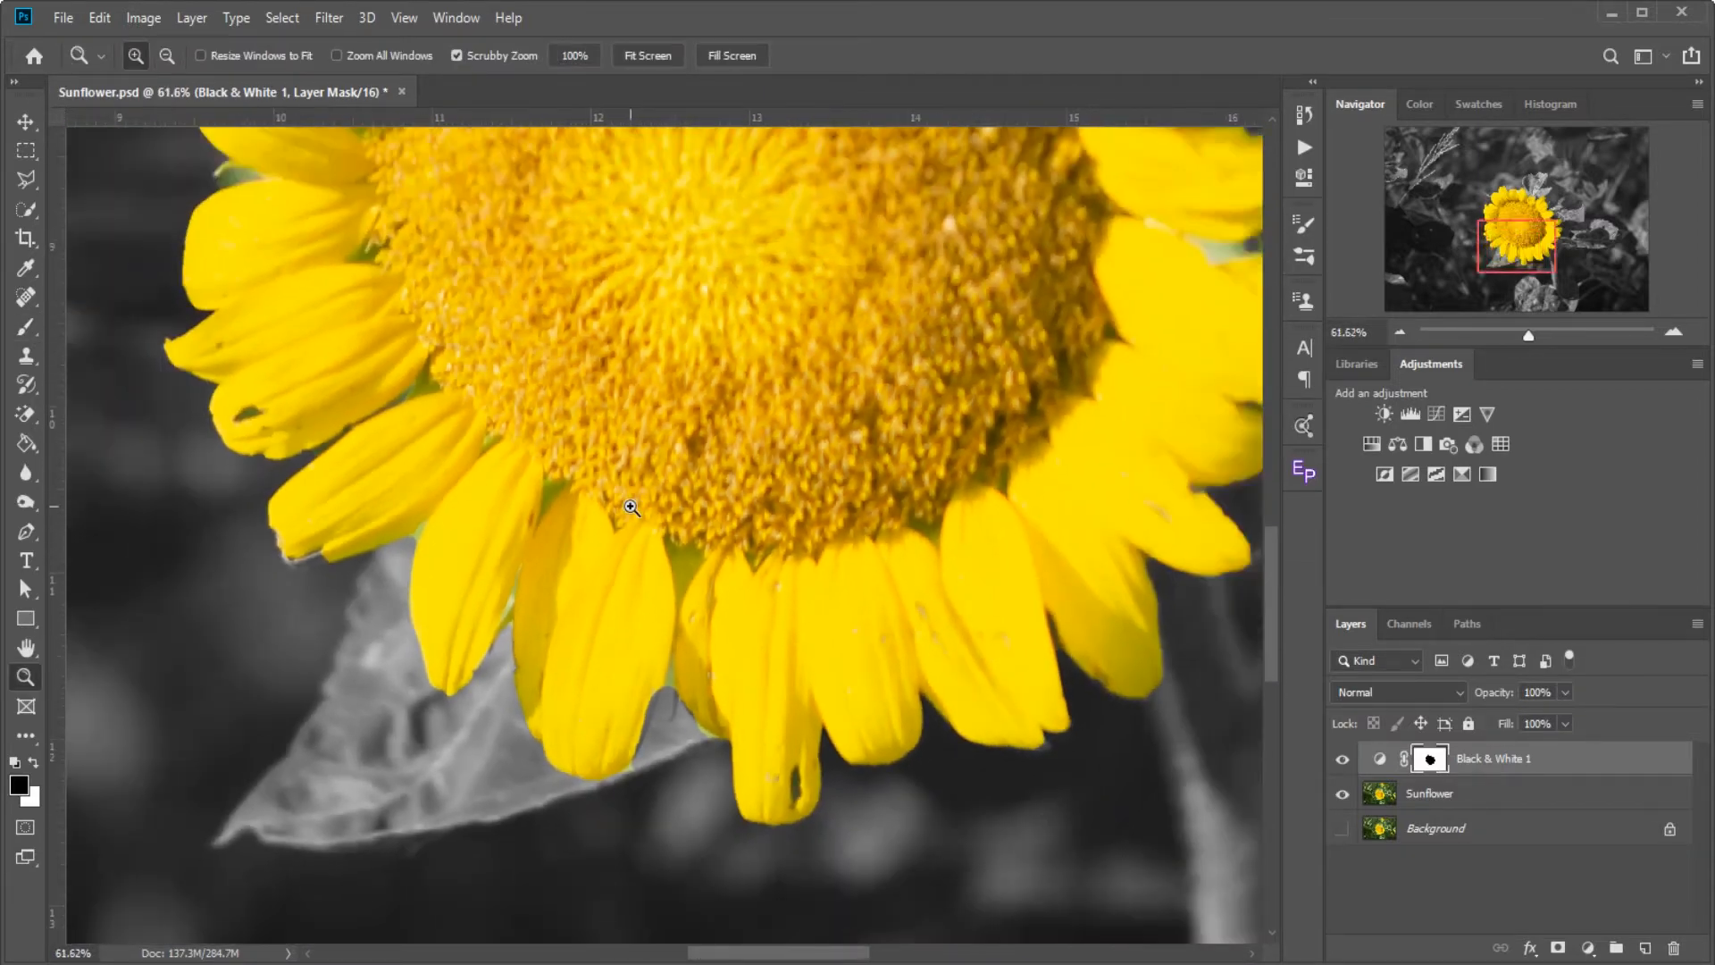
scroll(631, 507, "down", 12)
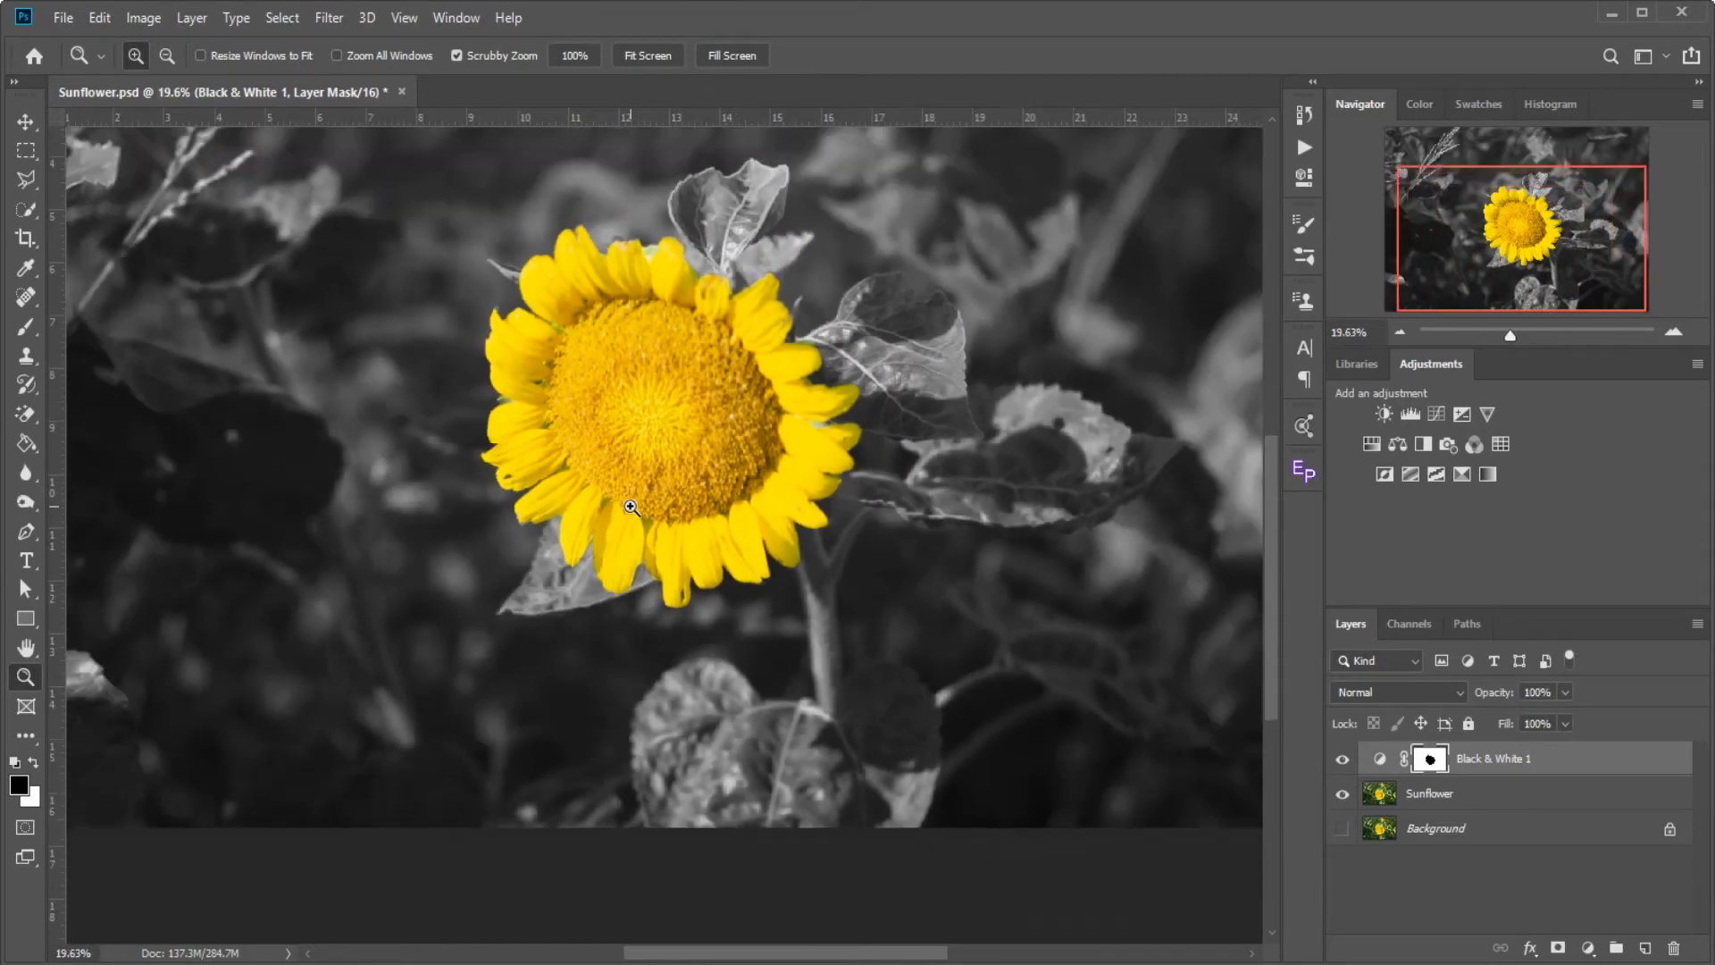
left_click(647, 55)
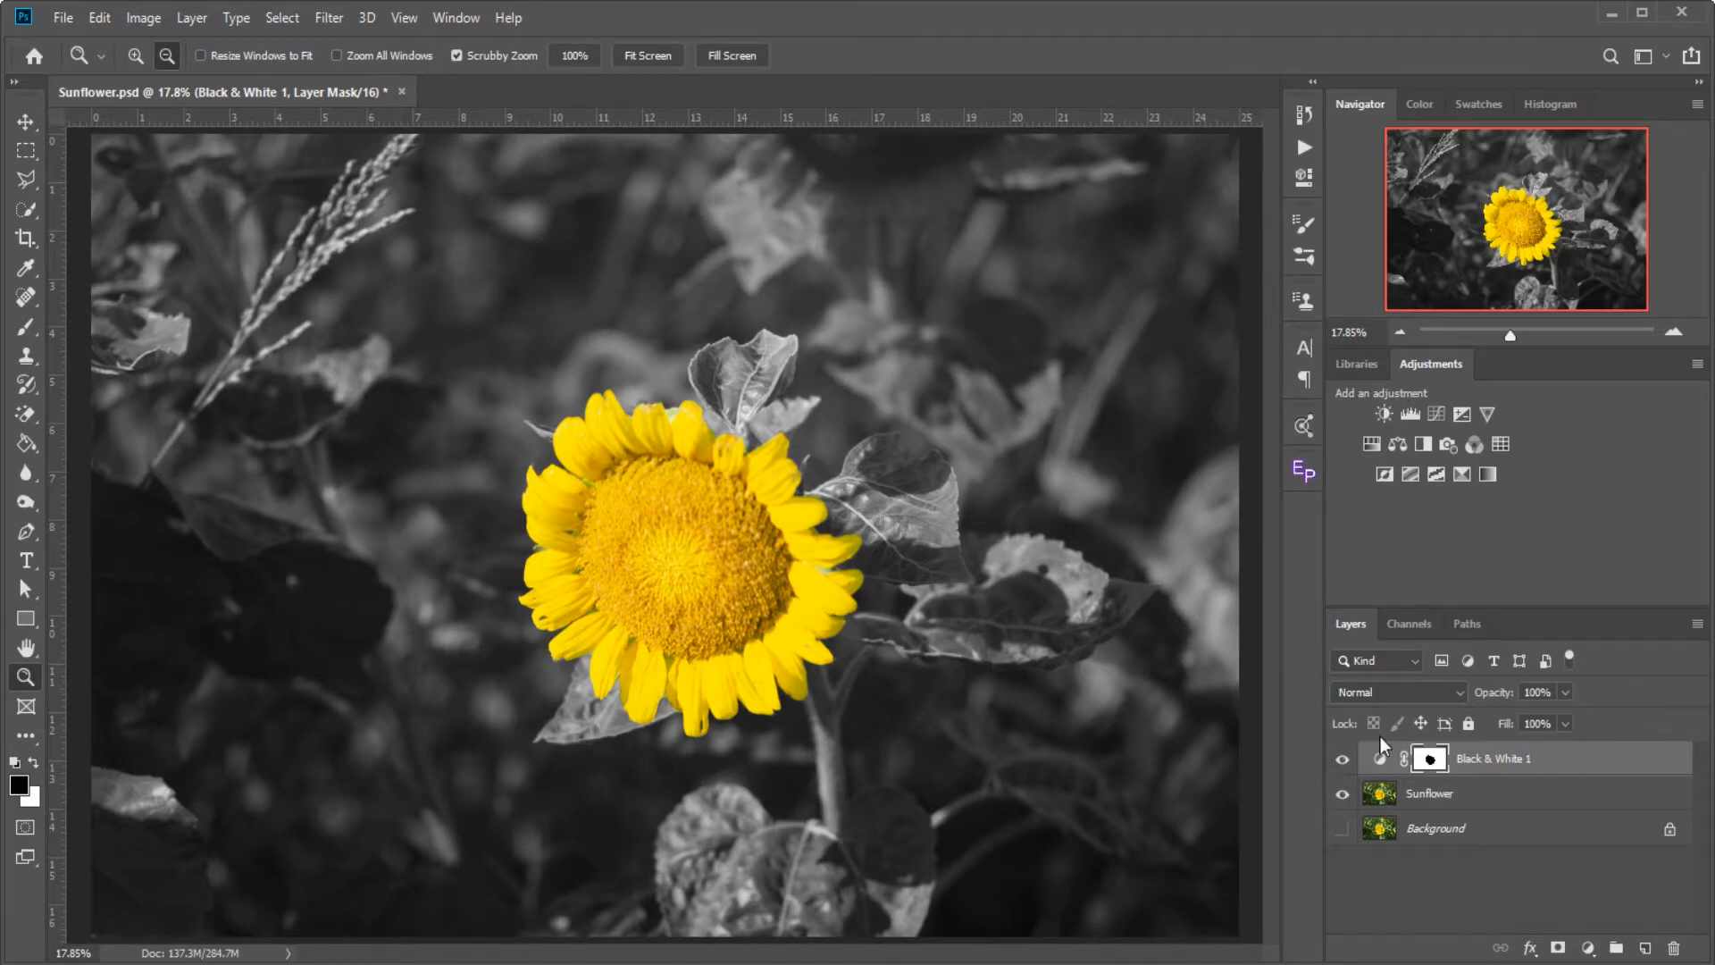
left_click(1386, 801)
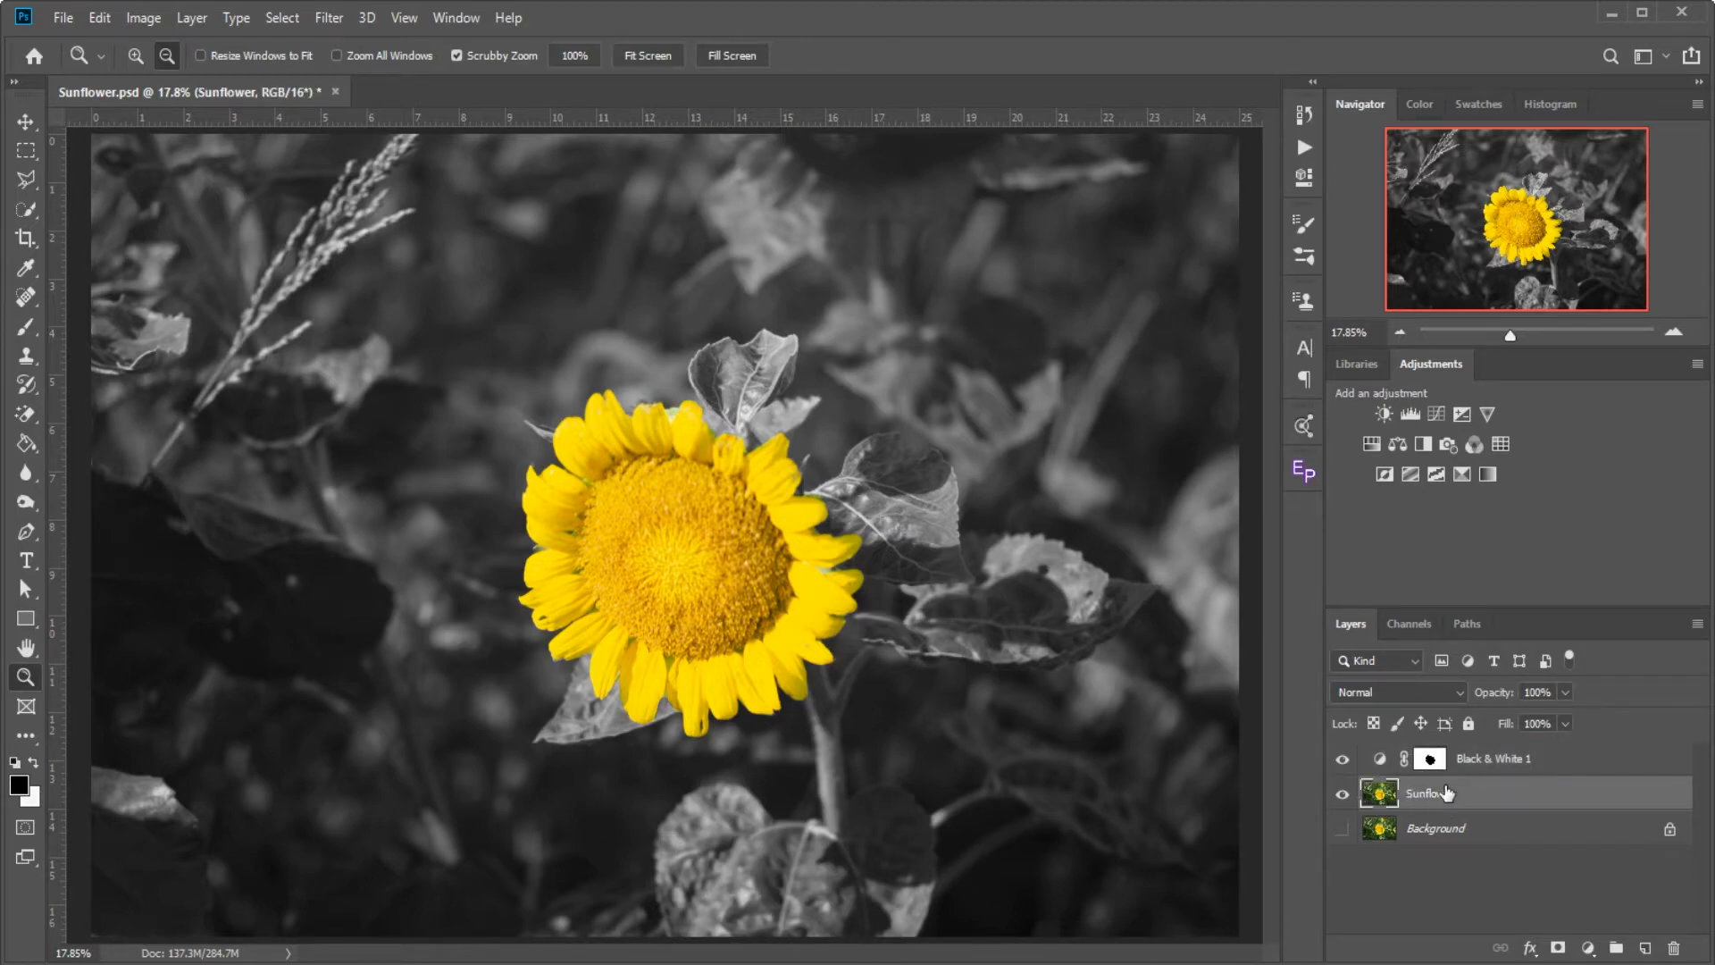
left_click(27, 210)
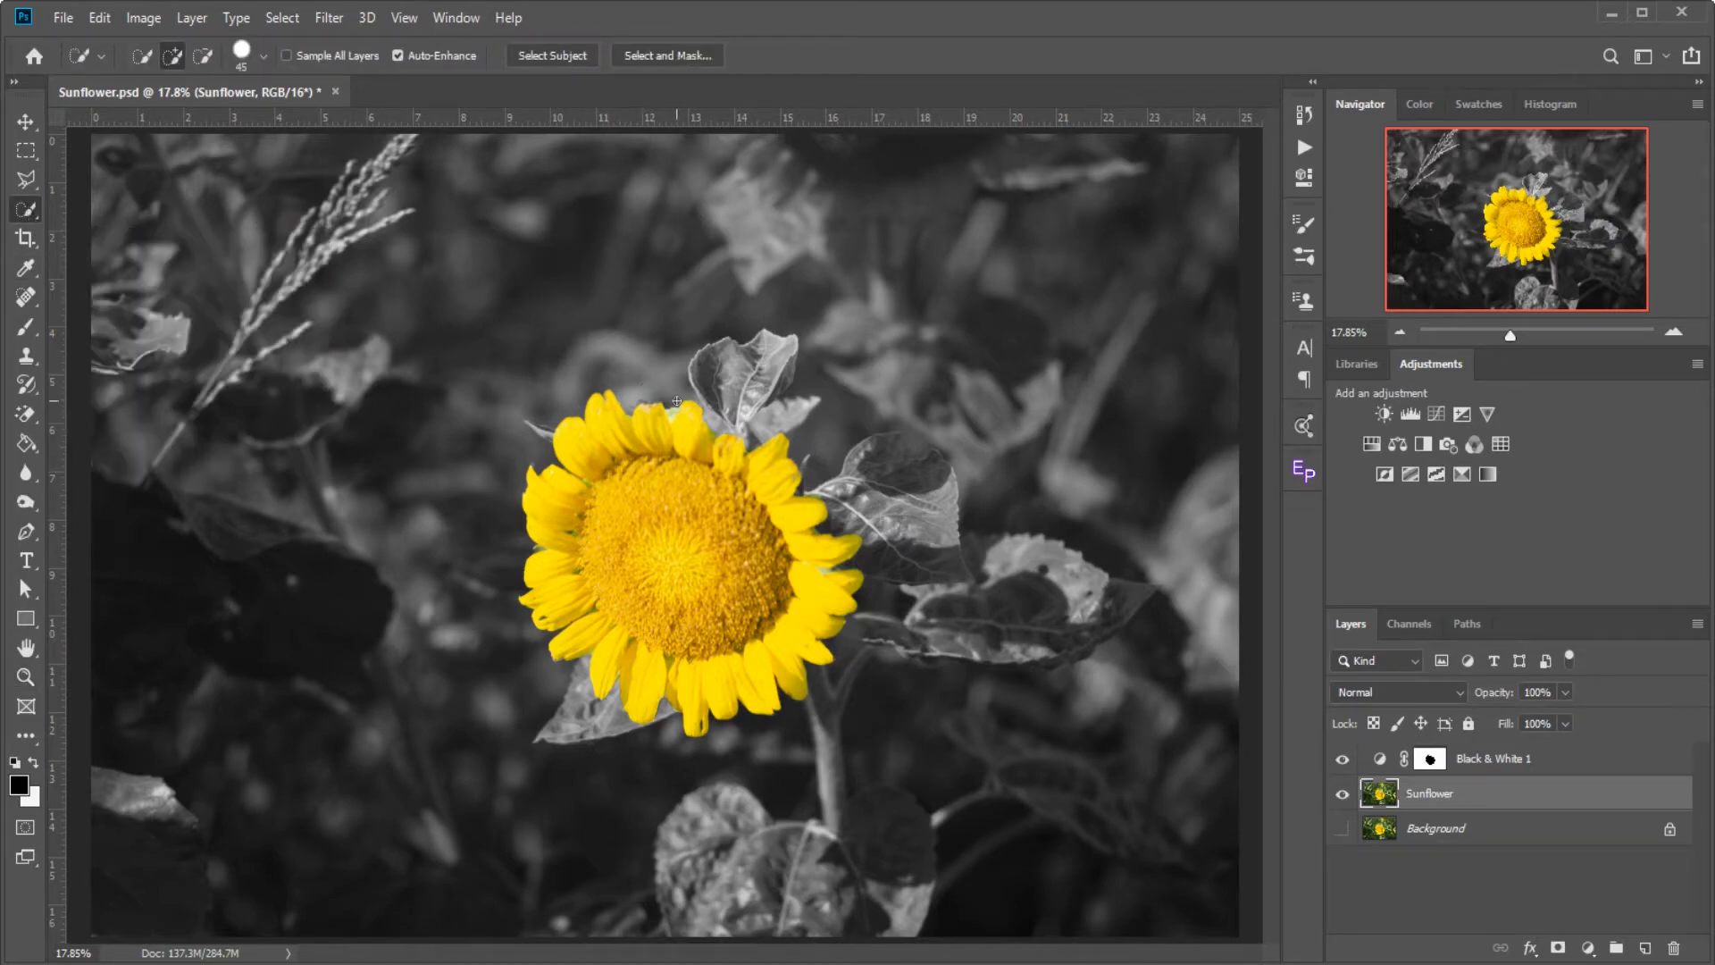
mouse_move(697, 374)
left_mouse_down()
mouse_move(730, 381)
mouse_move(758, 425)
left_mouse_up()
left_click_drag(585, 685, 565, 713)
Fill the two selected leaves with black on the Black & White 1 mask, deselect them and return to the Brush tool.
left_click(1438, 761)
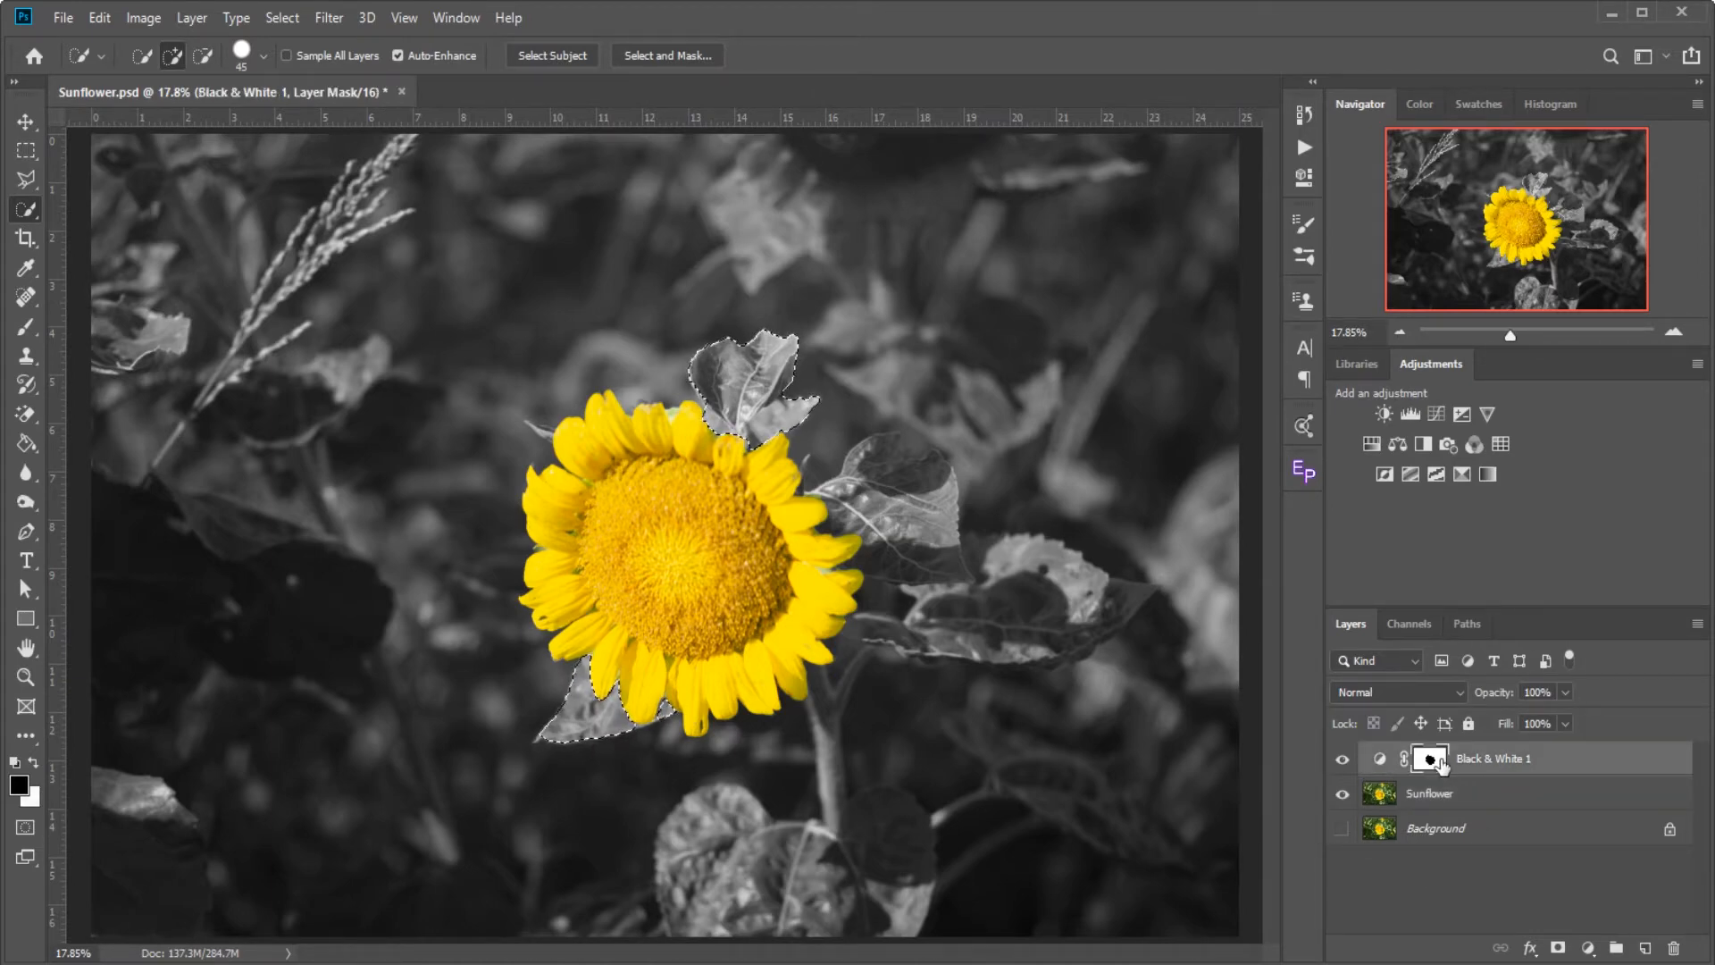
left_click(25, 445)
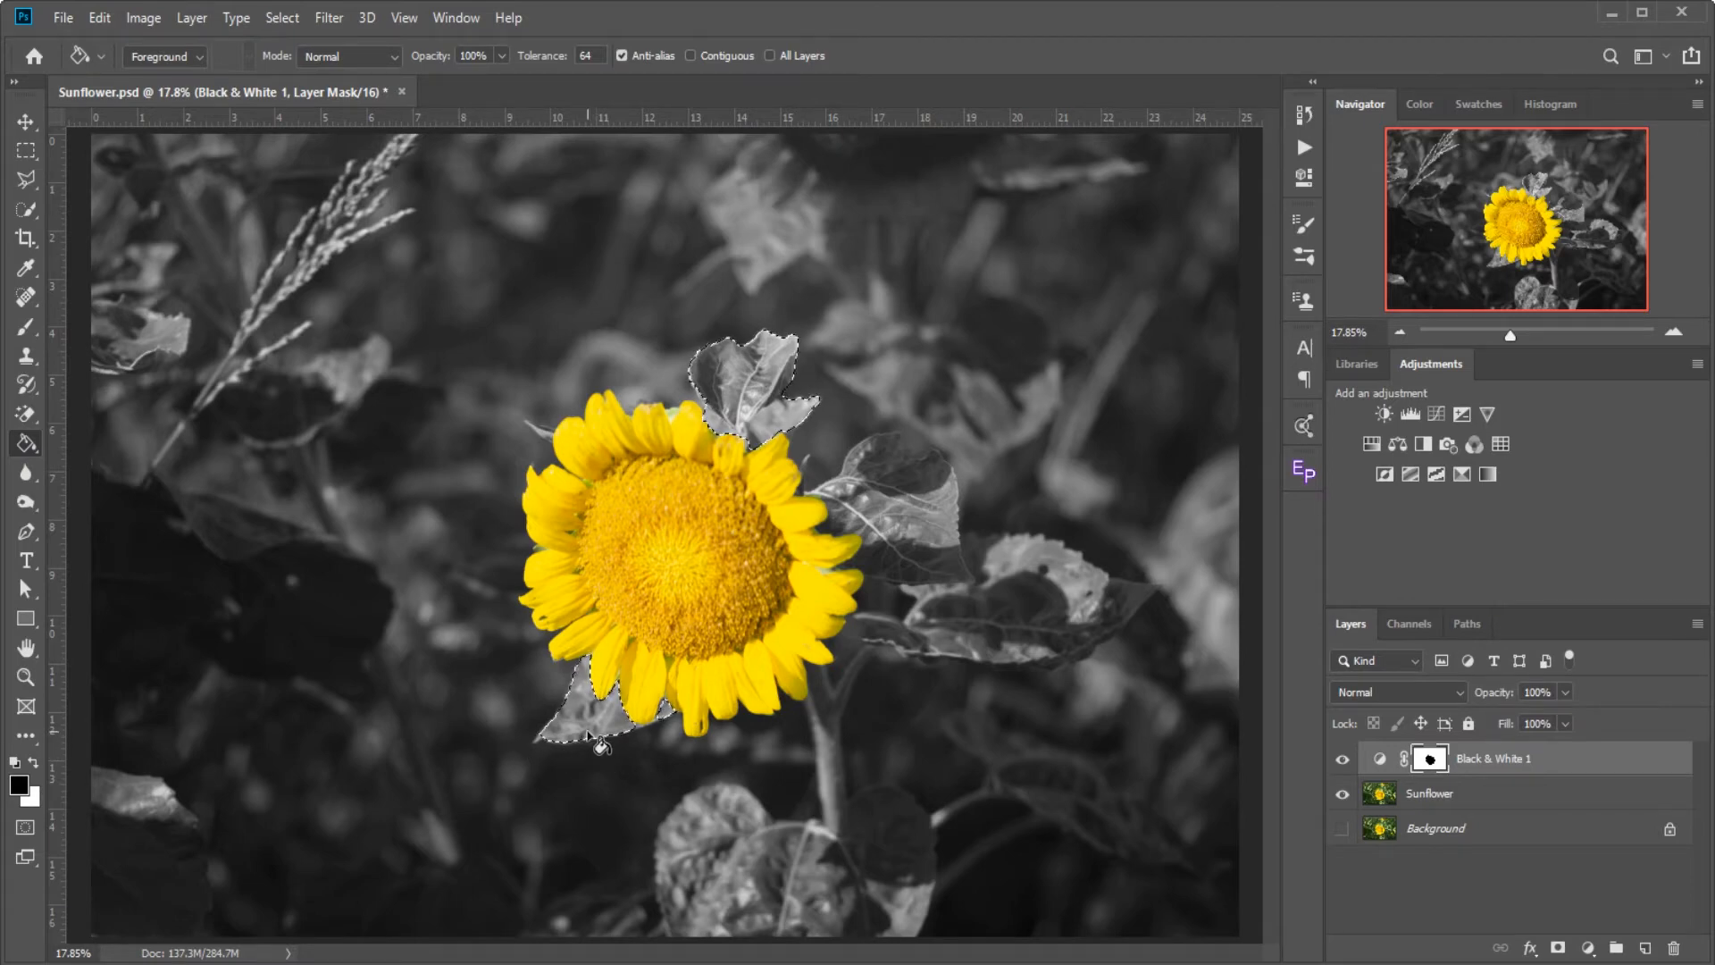
left_click(577, 730)
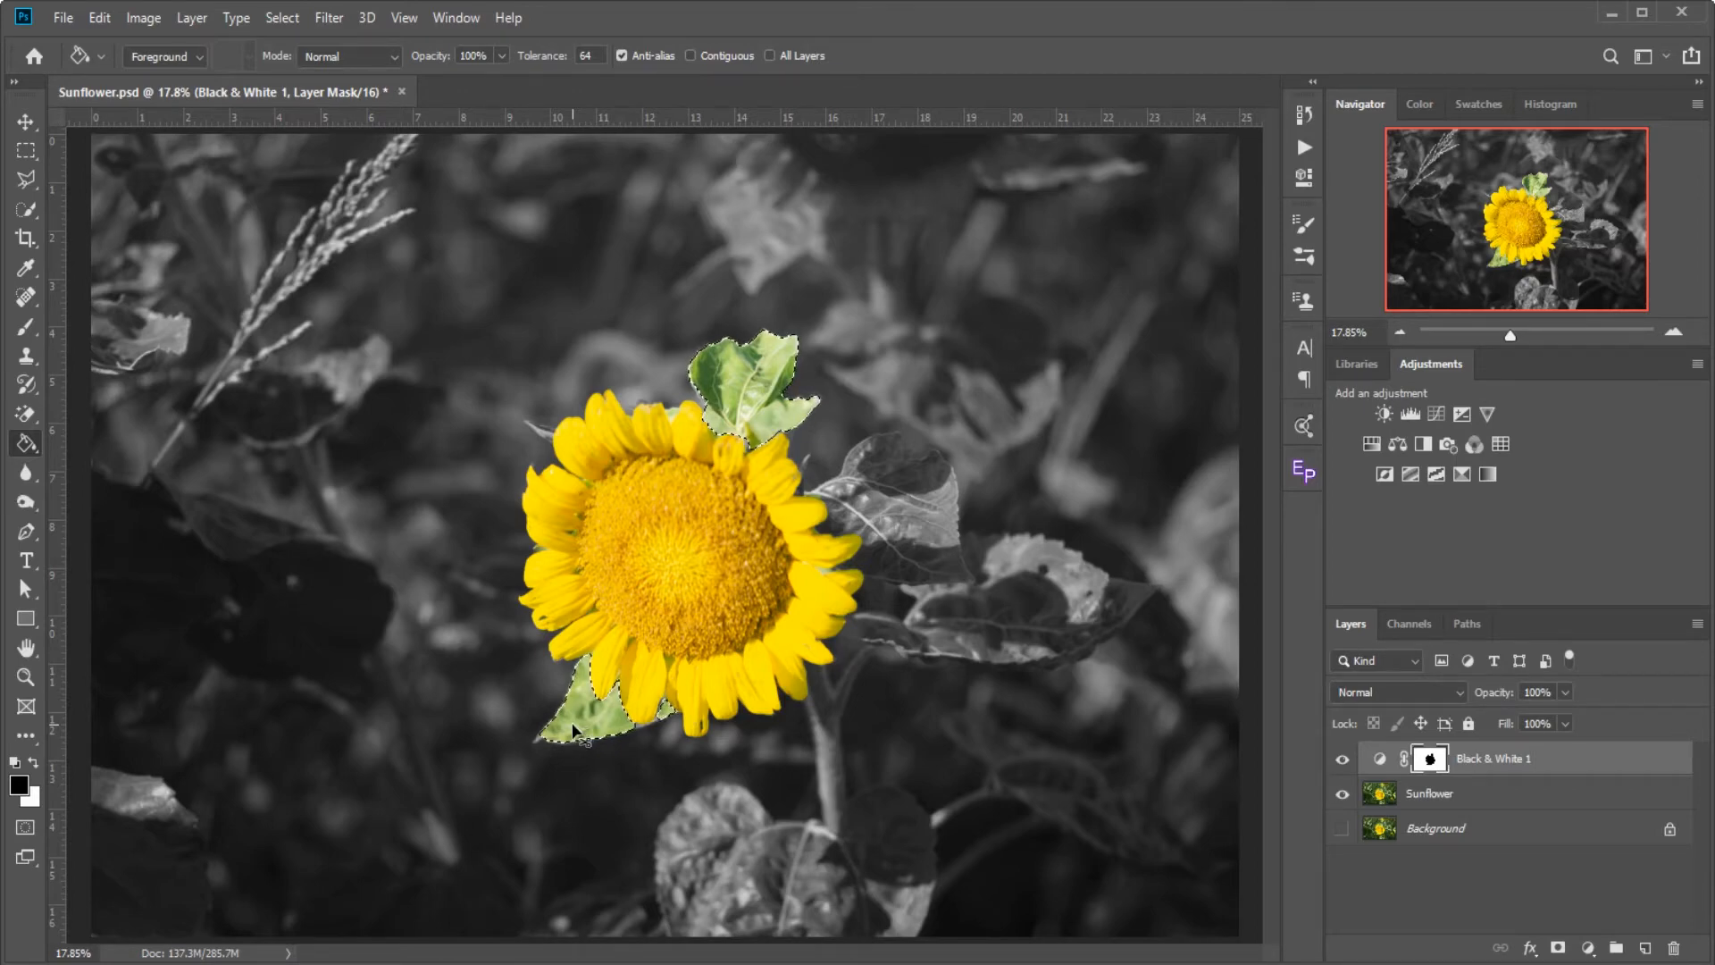
key("ctrl+d")
left_click(25, 328)
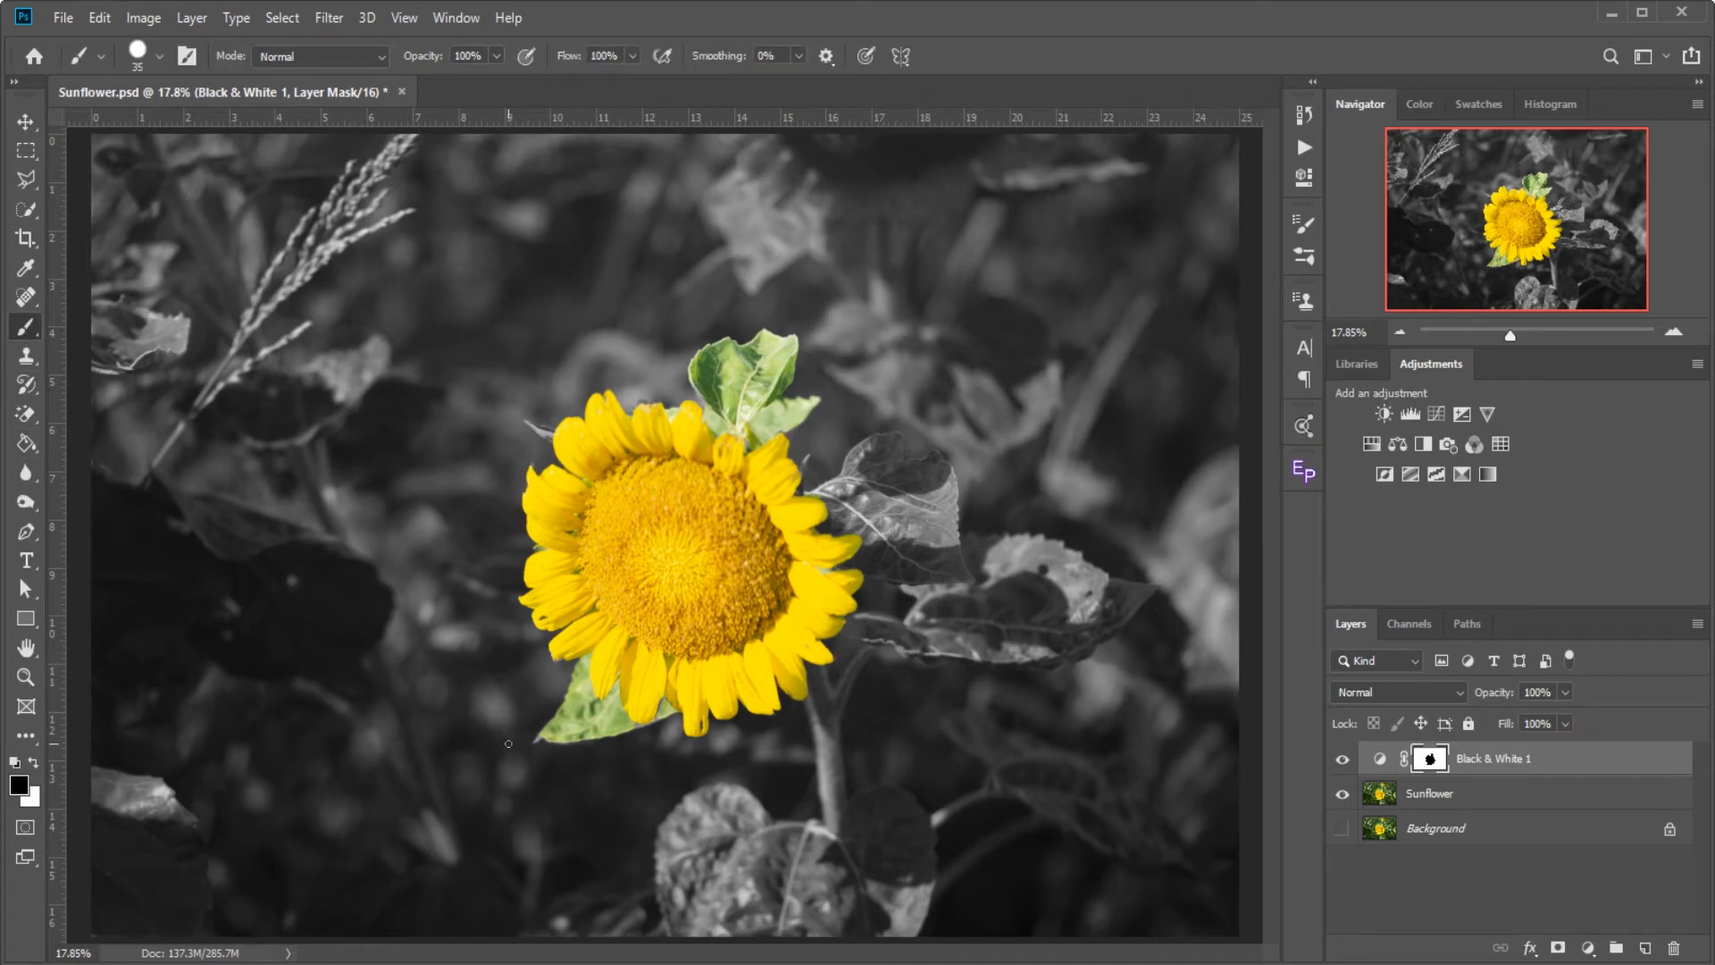